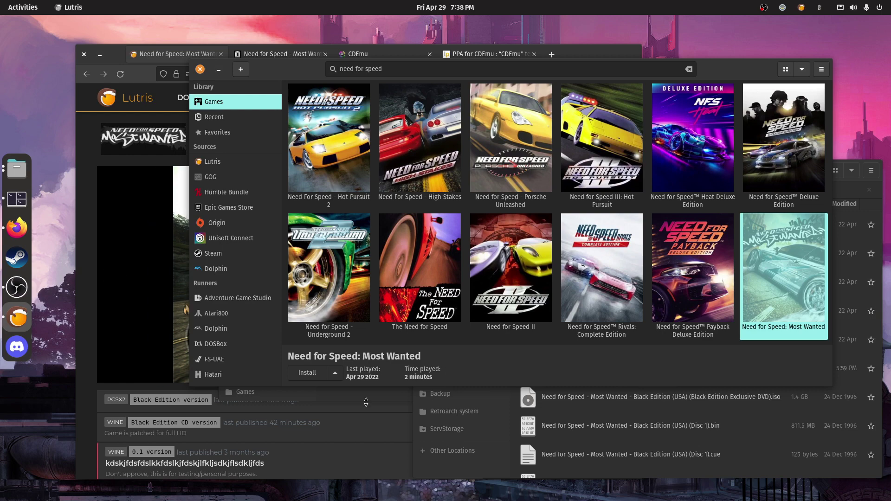
# Step: Look over the gCDEmu web page and check the properties of the emulated disc drive Device #00
pyautogui.click(268, 434)
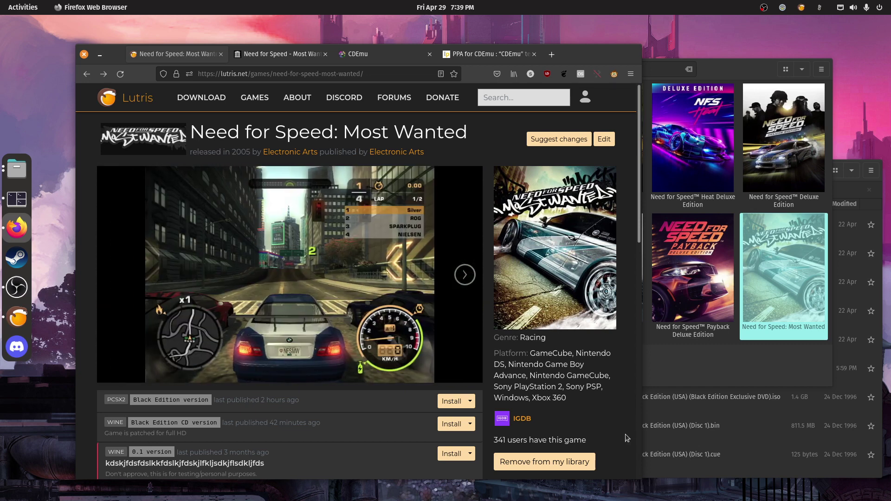
pyautogui.click(385, 57)
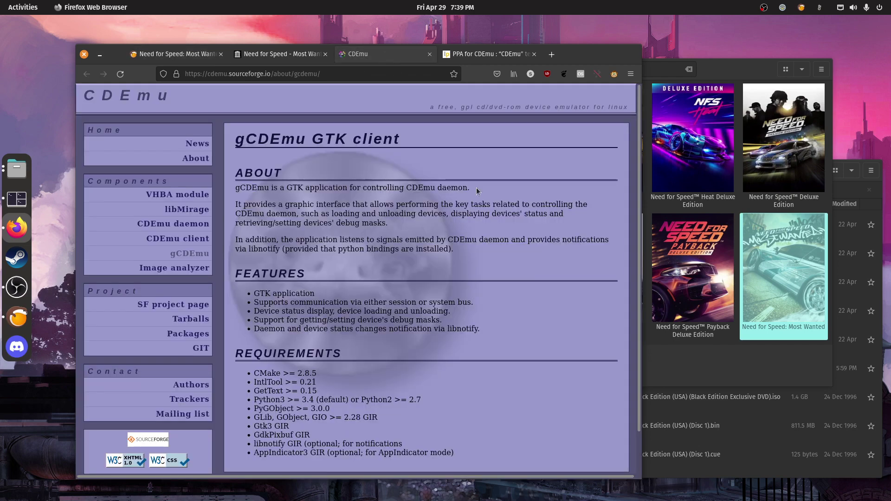
pyautogui.click(783, 7)
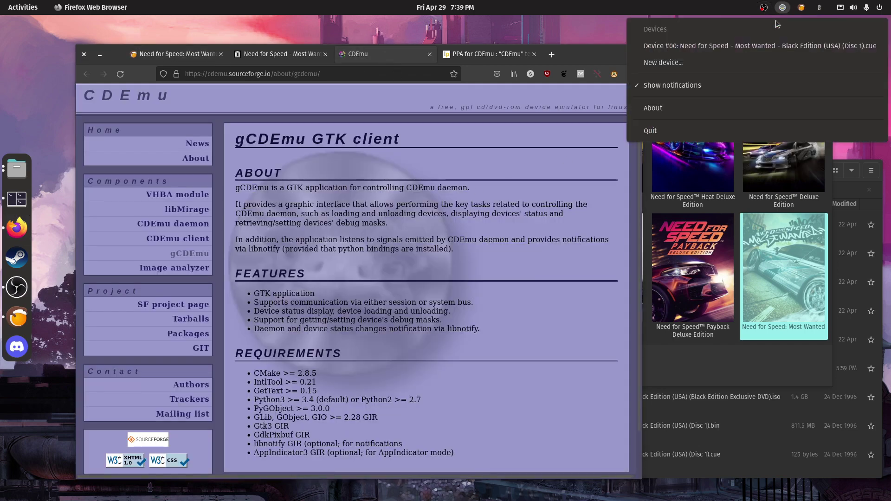
pyautogui.click(776, 46)
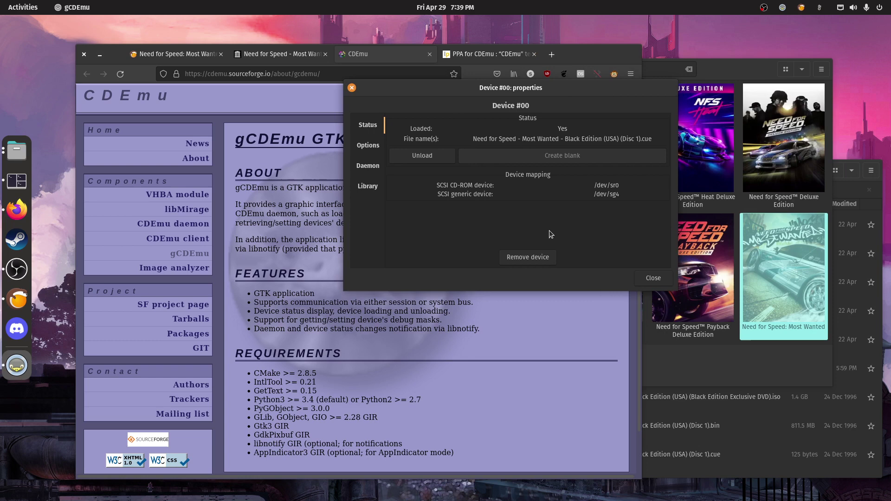
pyautogui.click(352, 88)
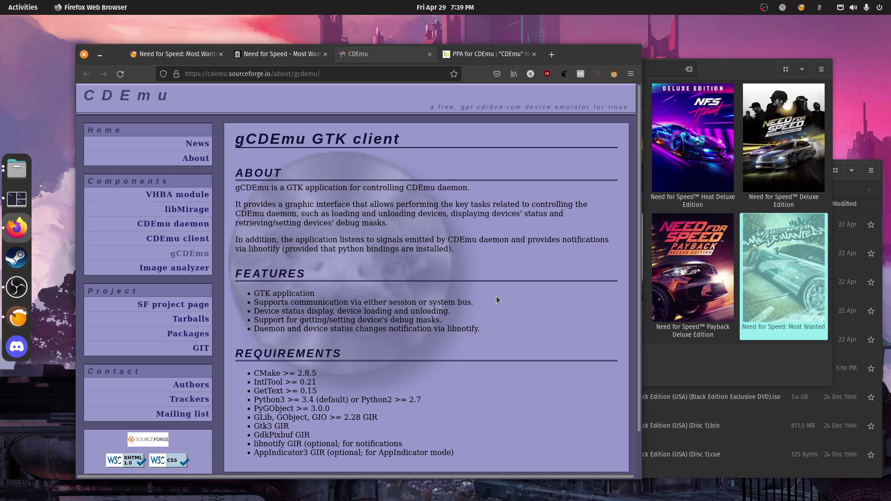
# Step: View the Launchpad PPA page for CDEmu, close that page and return to the gCDEmu page
pyautogui.click(481, 59)
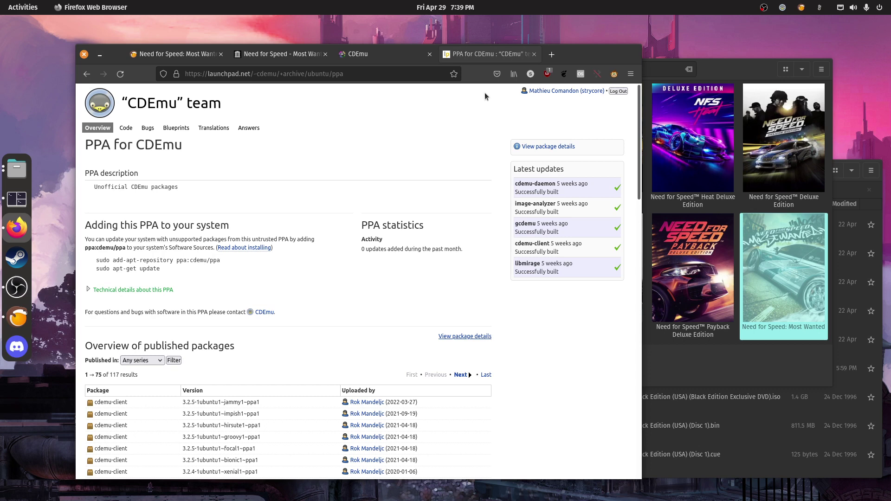
pyautogui.middleClick(487, 54)
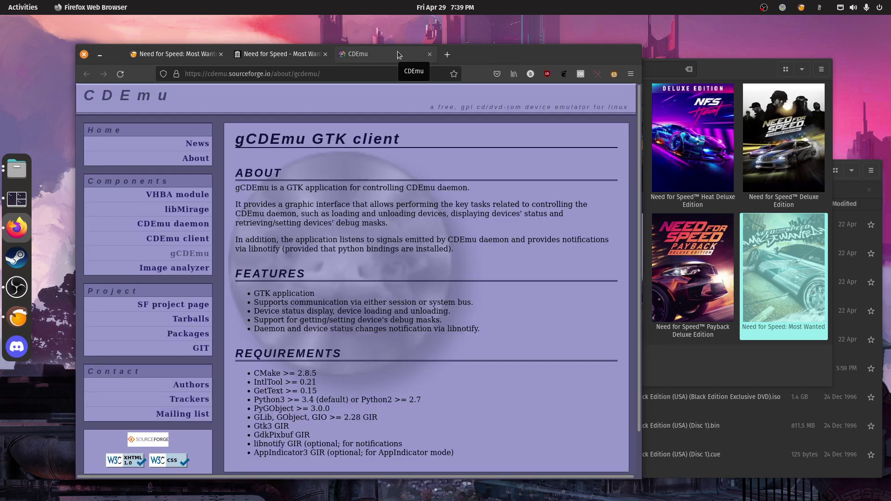
pyautogui.click(734, 303)
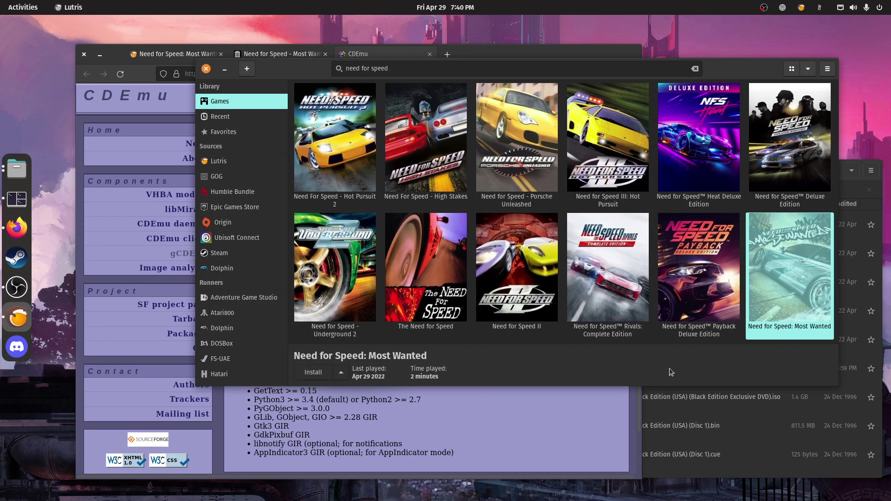
pyautogui.hotkey('alt', 'Tab')
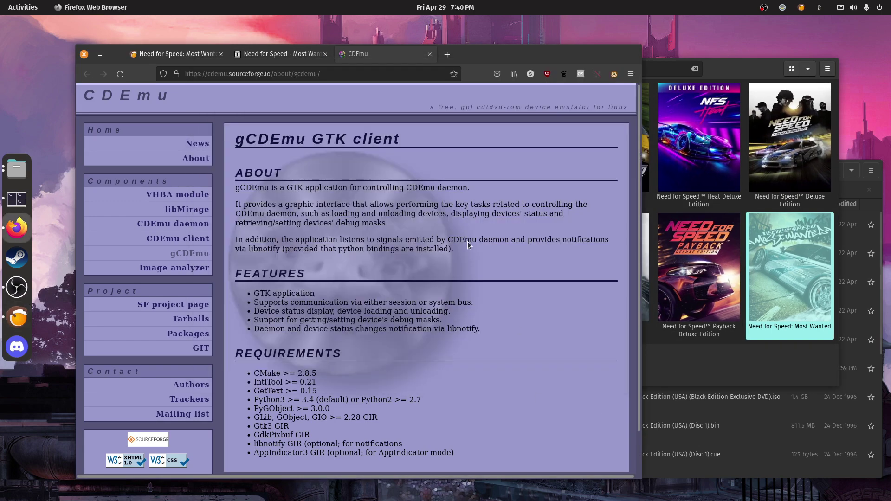
# Step: Look over the Internet Archive page for Need for Speed - Most Wanted - Black Edition (USA)
pyautogui.click(291, 59)
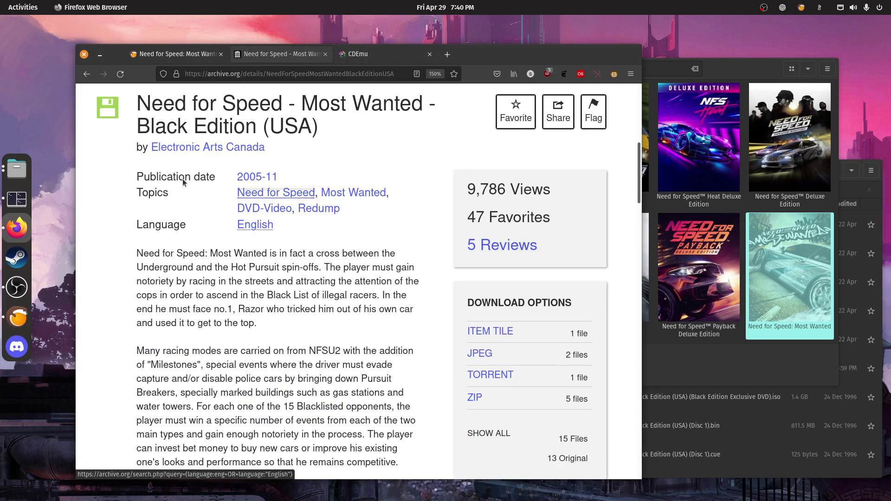
pyautogui.scroll(3, 183, 179)
pyautogui.scroll(-3, 301, 305)
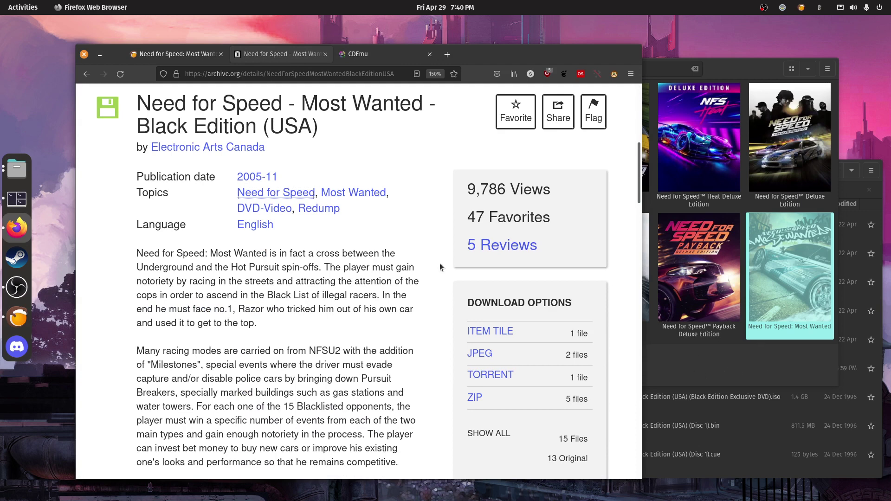
pyautogui.scroll(5, 279, 318)
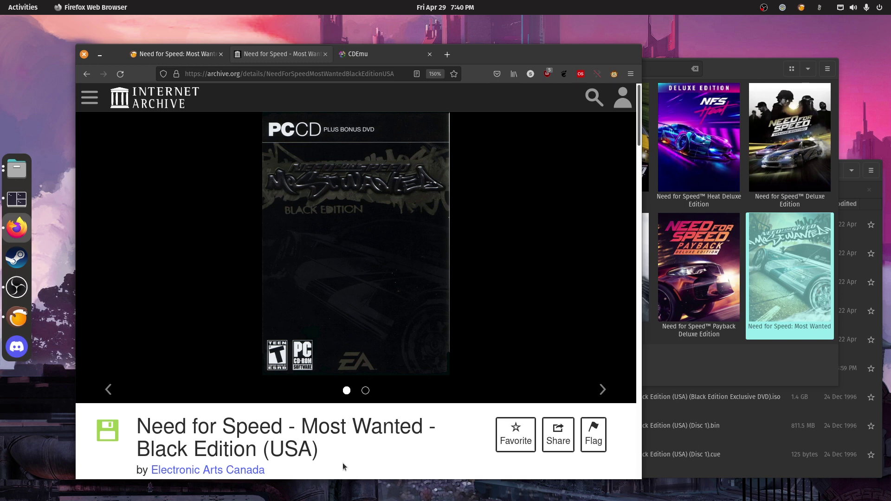
pyautogui.scroll(-3, 300, 455)
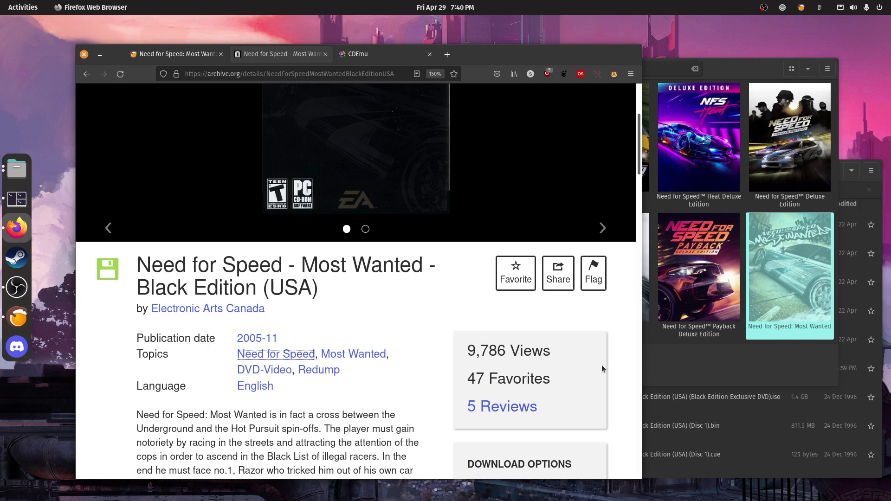
# Step: In Lutris, start the Wine Black Edition CD installer for Need for Speed: Most Wanted, keeping the proposed directory and cached patch files
pyautogui.click(774, 266)
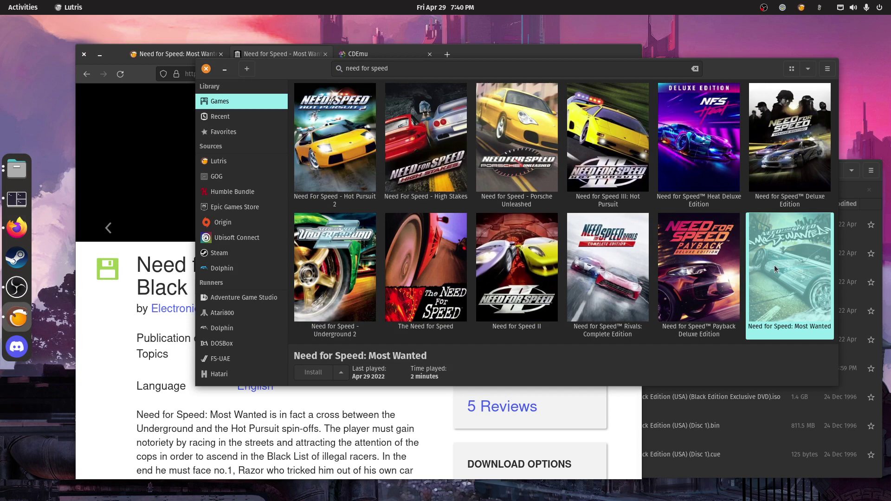
pyautogui.doubleClick(774, 266)
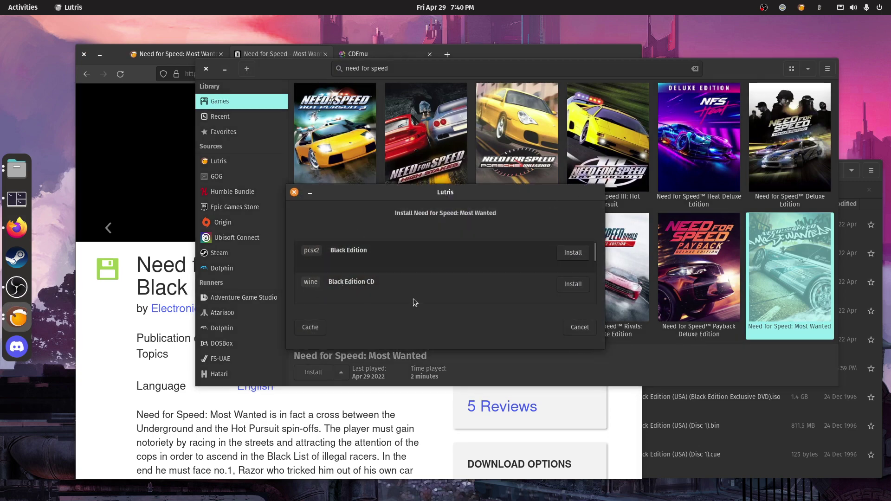
pyautogui.click(575, 283)
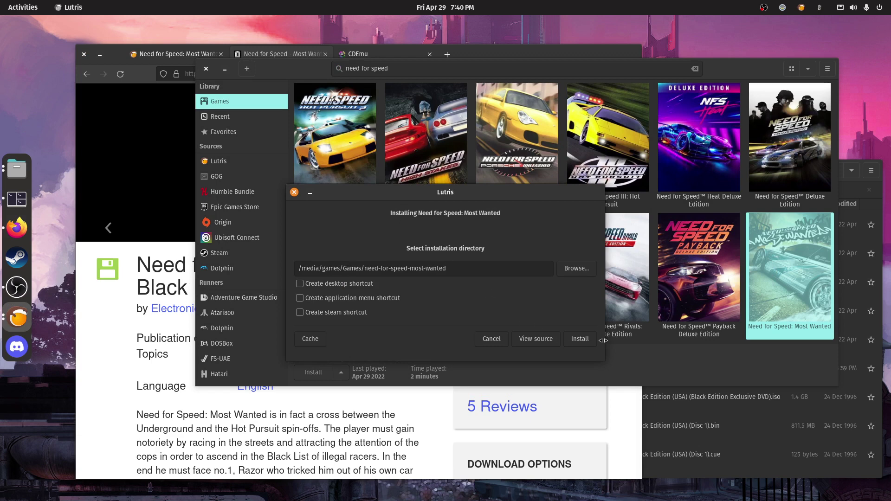
pyautogui.click(580, 339)
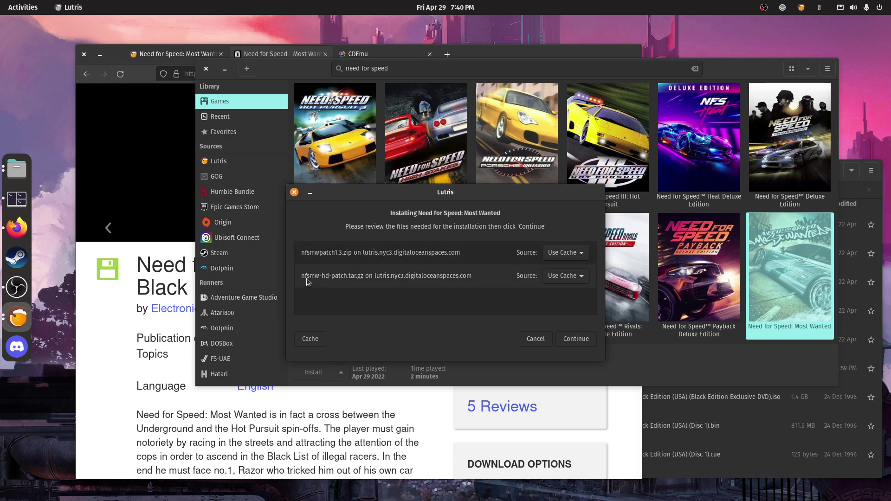
pyautogui.click(578, 339)
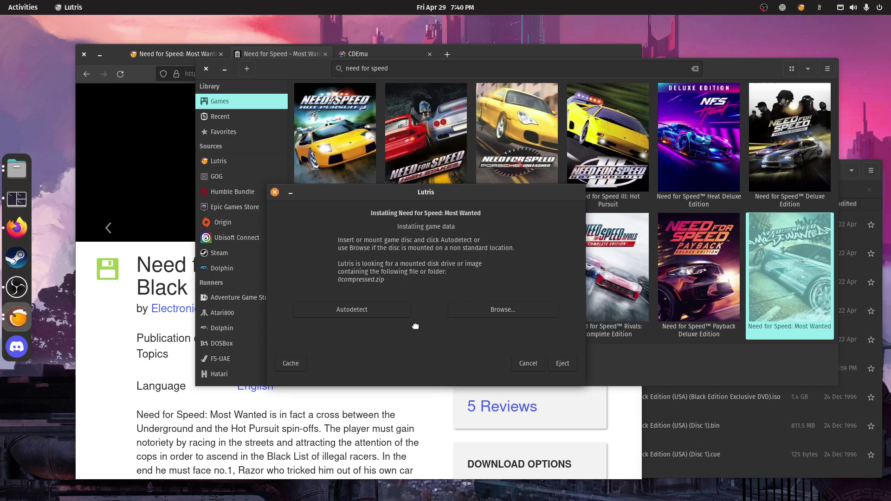
# Step: Check in Files that NFSMW_DISC1 is mounted and let the Lutris installer autodetect the game disc
pyautogui.click(709, 434)
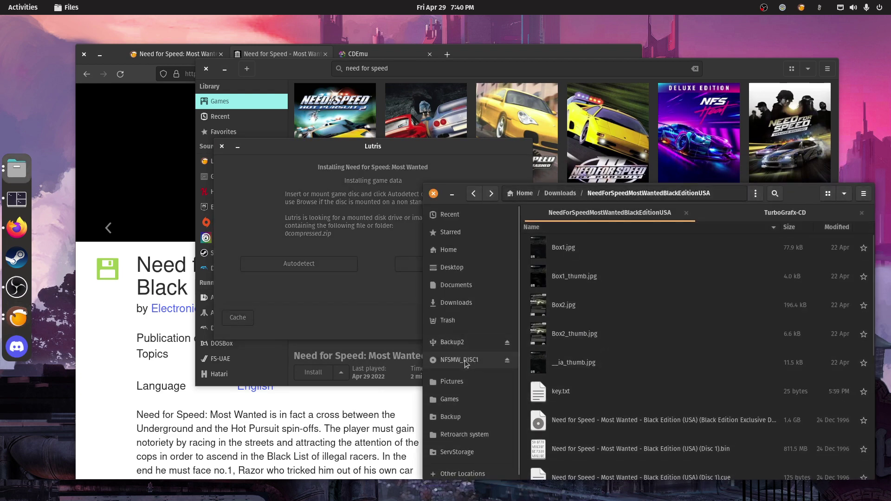
pyautogui.click(291, 269)
pyautogui.click(301, 264)
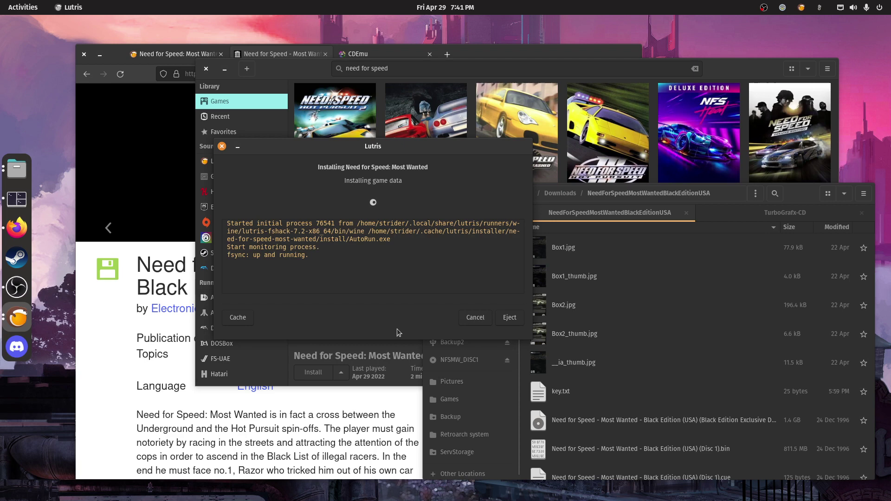
# Step: Move the Files window clear of the game's autorun window and start the game installation
pyautogui.moveTo(786, 195); pyautogui.dragTo(803, 199)
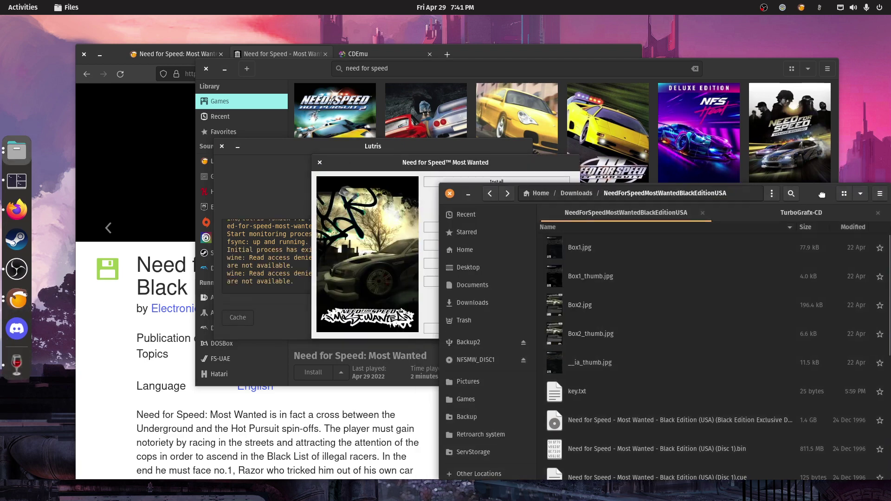
pyautogui.click(435, 248)
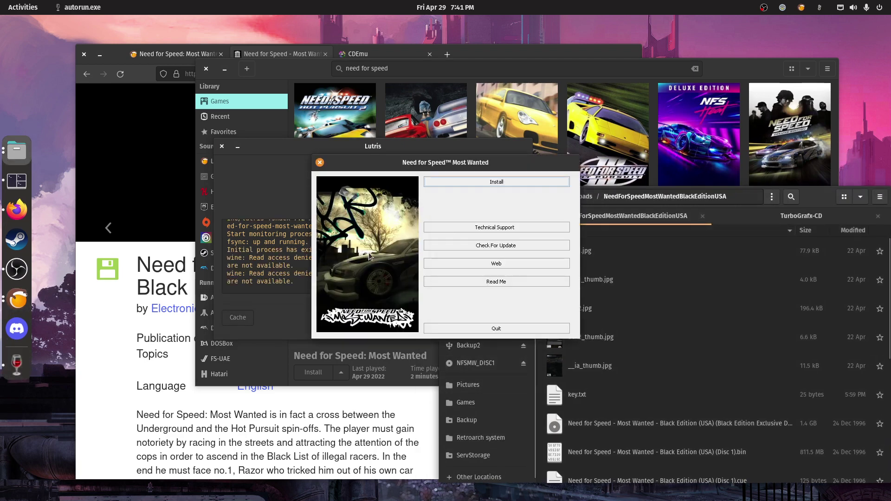
pyautogui.click(470, 183)
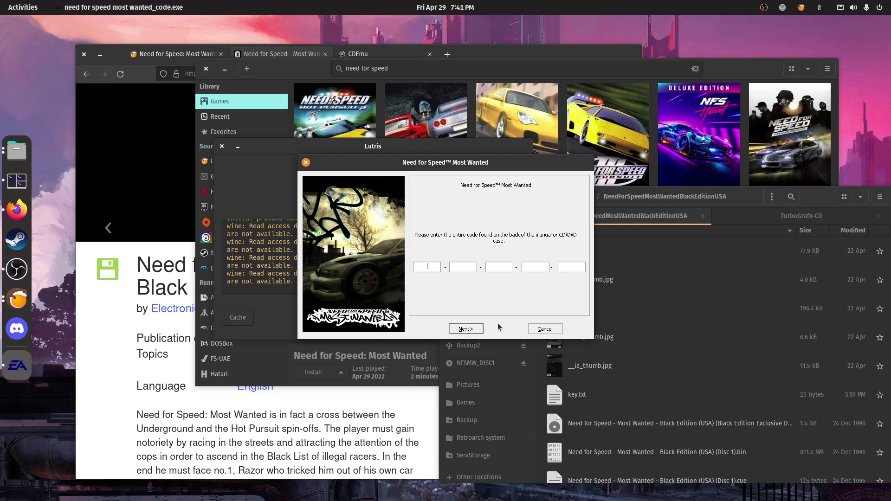
# Step: Open key.txt from the game's download folder and copy the first group of the CD key into the installer's code field
pyautogui.click(575, 397)
pyautogui.doubleClick(579, 395)
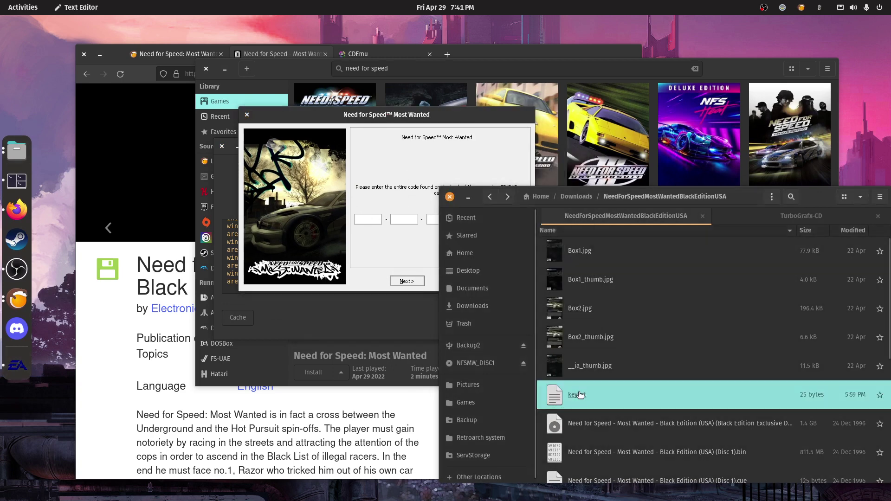
pyautogui.doubleClick(357, 291)
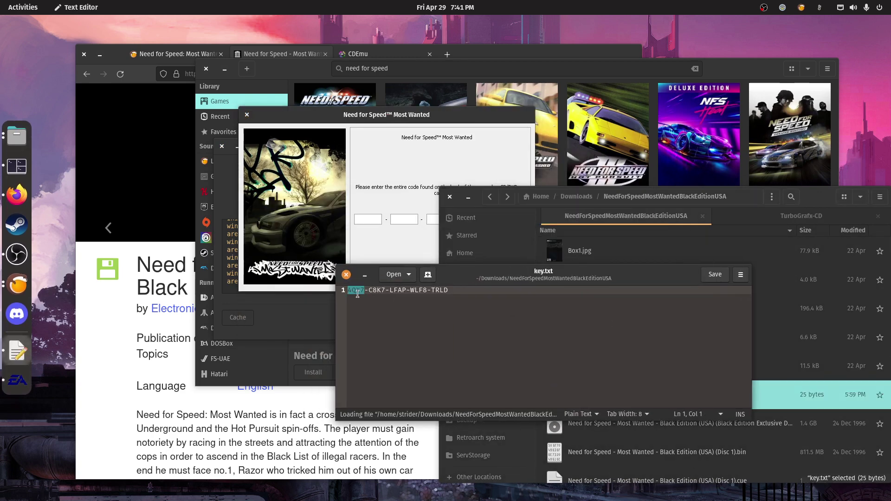
pyautogui.hotkey('ctrl', 'c')
pyautogui.click(367, 220)
pyautogui.hotkey('ctrl', 'v')
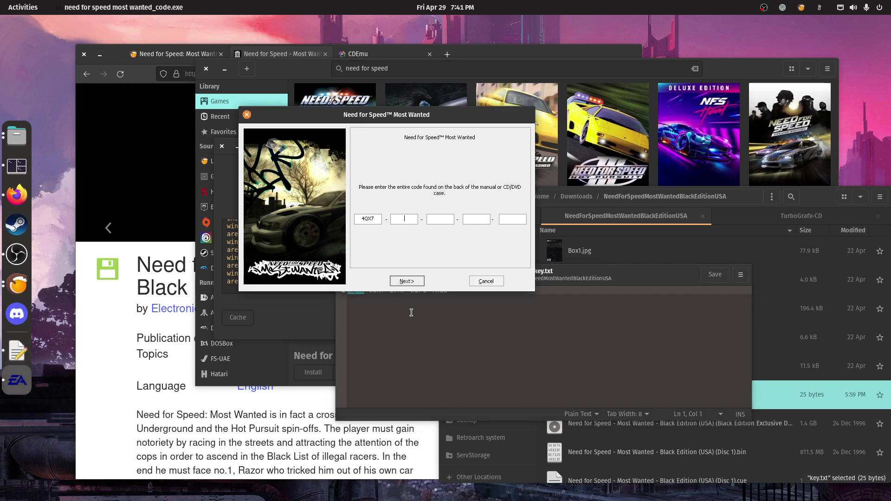
# Step: Copy the second and third groups of the CD key from key.txt into the matching installer code fields
pyautogui.hotkey('alt', 'Tab')
pyautogui.doubleClick(379, 291)
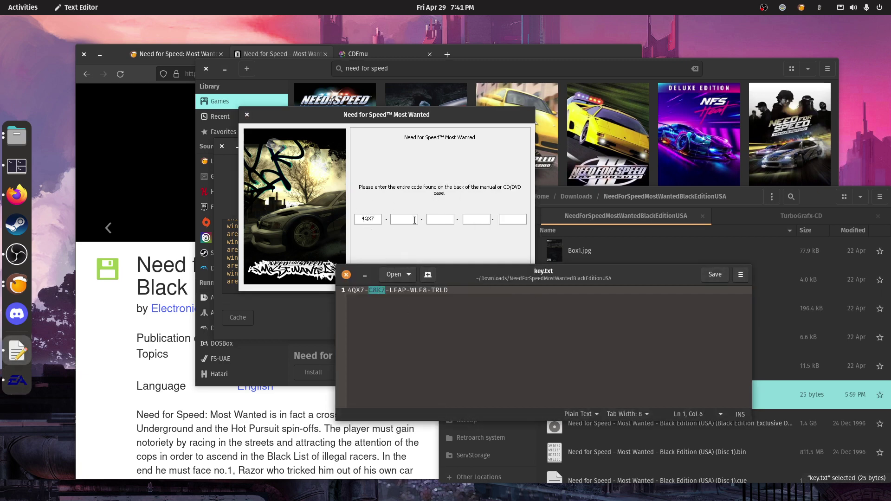
pyautogui.hotkey('ctrl', 'c')
pyautogui.click(414, 220)
pyautogui.hotkey('ctrl', 'v')
pyautogui.hotkey('alt', 'Tab')
pyautogui.doubleClick(400, 291)
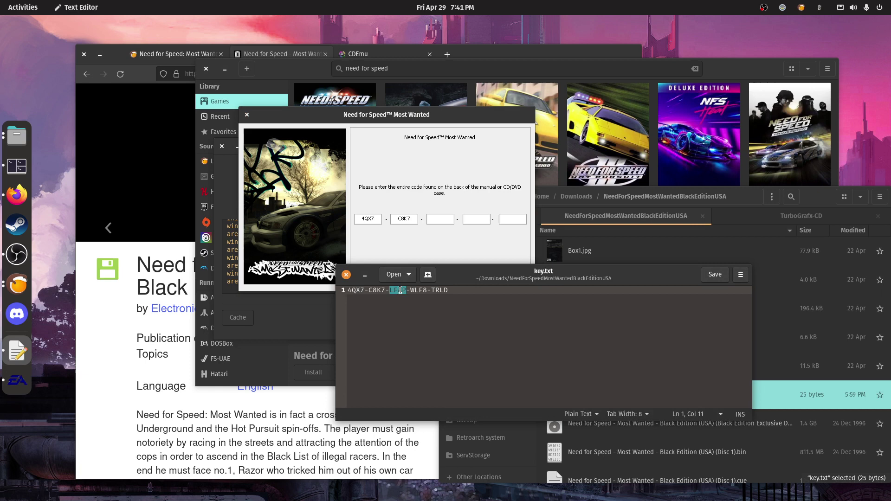
pyautogui.hotkey('ctrl', 'c')
pyautogui.click(432, 216)
pyautogui.hotkey('ctrl', 'v')
# Step: Copy the fourth and fifth groups of the CD key into the installer's code fields and submit the code
pyautogui.hotkey('alt', 'Tab')
pyautogui.doubleClick(420, 290)
pyautogui.hotkey('ctrl', 'c')
pyautogui.click(476, 218)
pyautogui.hotkey('ctrl', 'v')
pyautogui.hotkey('alt', 'Tab')
pyautogui.click(439, 309)
pyautogui.doubleClick(438, 288)
pyautogui.hotkey('ctrl', 'c')
pyautogui.hotkey('alt', 'Tab')
pyautogui.hotkey('ctrl', 'v')
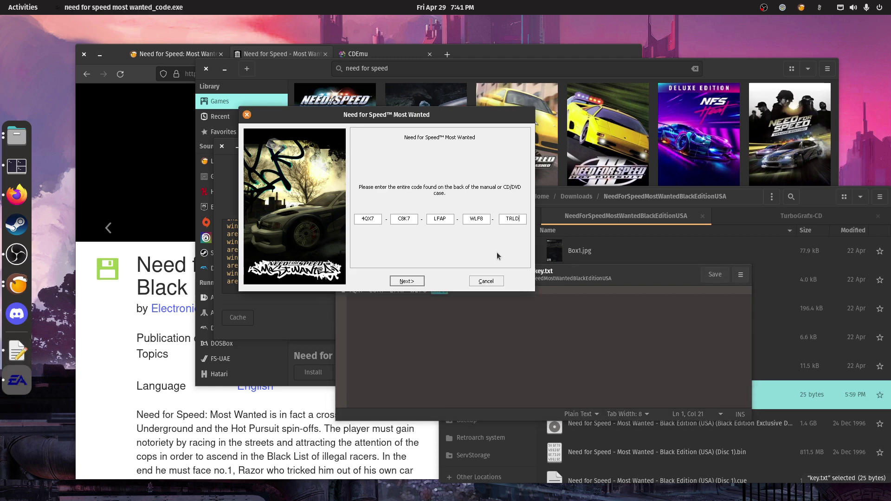
pyautogui.click(407, 282)
# Step: Accept the Microsoft DirectX 9.0c license agreement
pyautogui.click(465, 235)
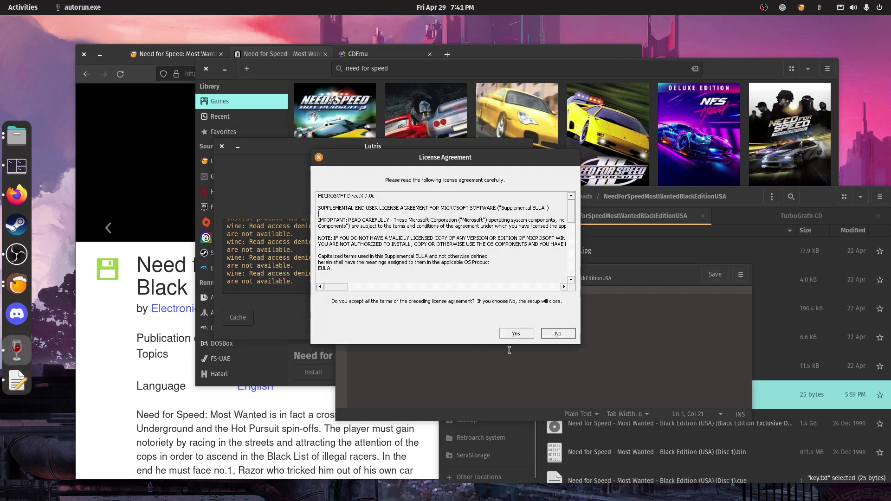
pyautogui.click(516, 335)
pyautogui.click(436, 360)
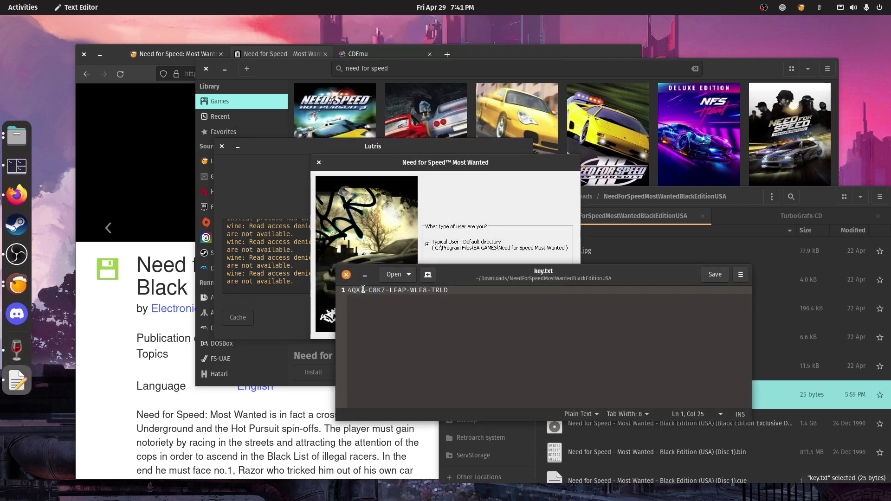
# Step: Close key.txt and continue the Typical User installation past the Electronic Arts window
pyautogui.click(346, 274)
pyautogui.click(478, 328)
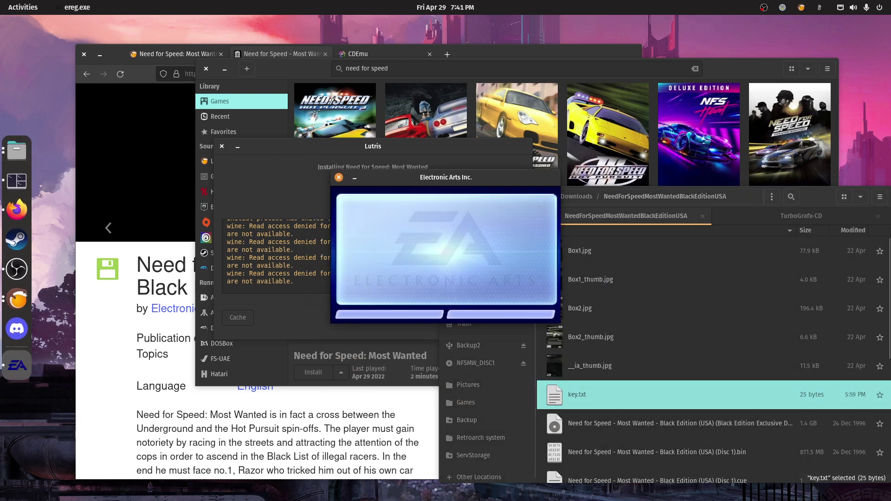
pyautogui.click(403, 312)
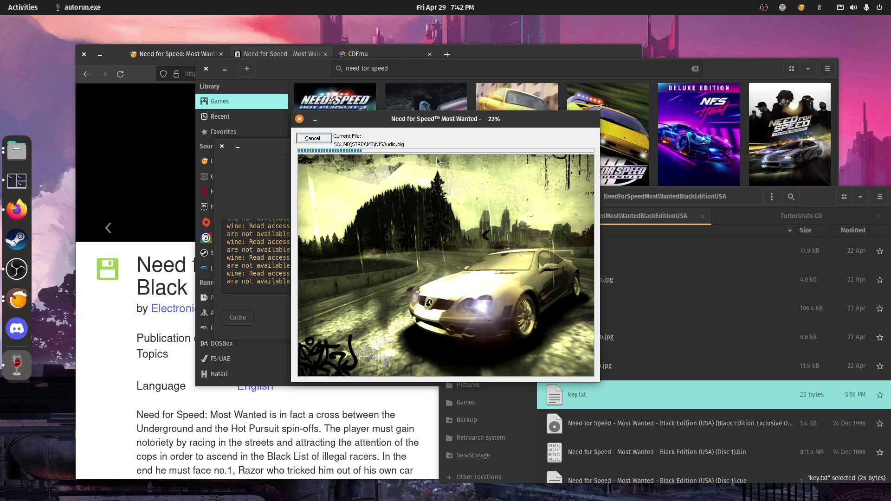
# Step: Move the installation progress window, the Lutris installer window and the disc 2 prompt apart from each other
pyautogui.moveTo(447, 121); pyautogui.dragTo(215, 36)
pyautogui.moveTo(443, 147); pyautogui.dragTo(280, 308)
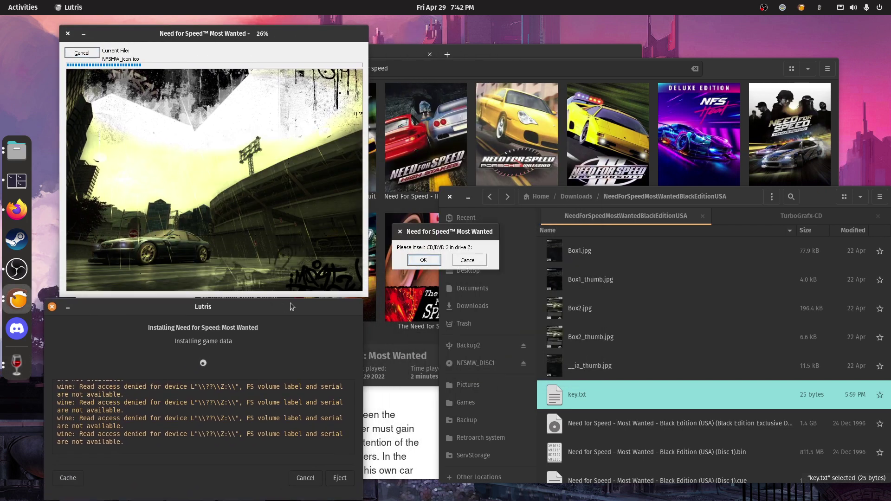
pyautogui.click(441, 229)
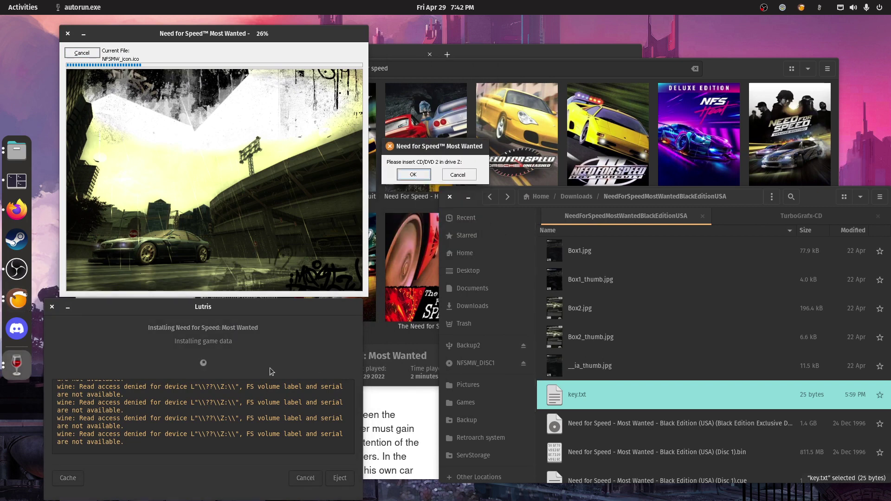
# Step: Eject the disc 1 image, mount the Disc 2 .cue file with CDEmu and confirm the installer's disc 2 prompt
pyautogui.click(343, 481)
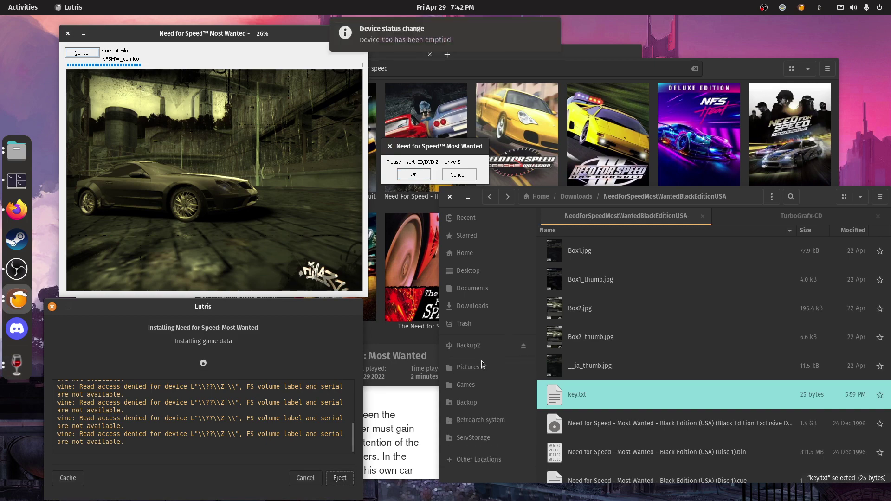
pyautogui.scroll(-3, 621, 358)
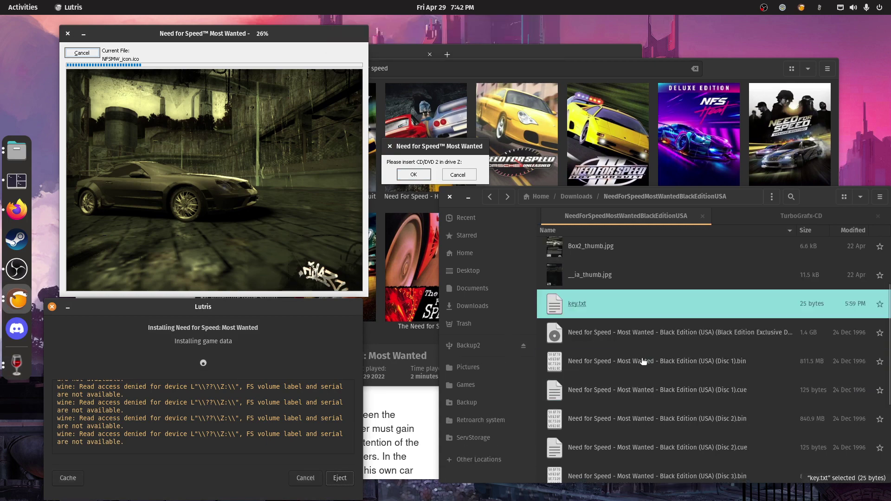
pyautogui.scroll(-1, 643, 362)
pyautogui.rightClick(723, 419)
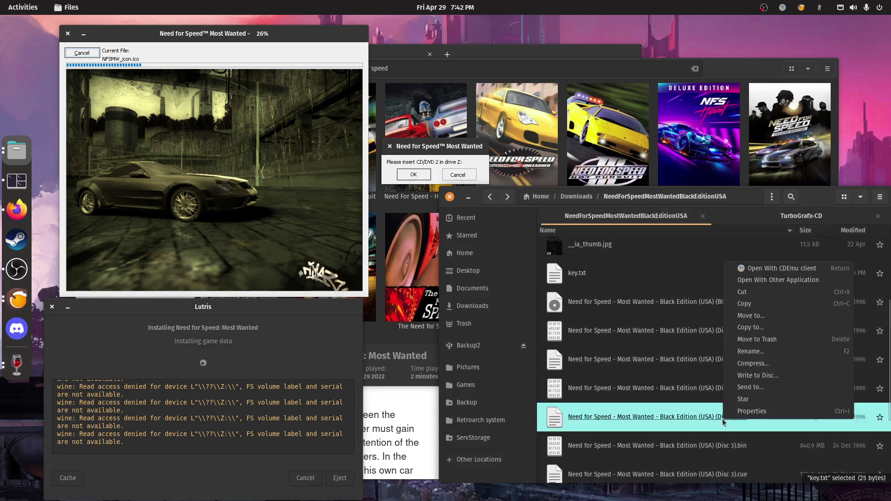
pyautogui.click(767, 270)
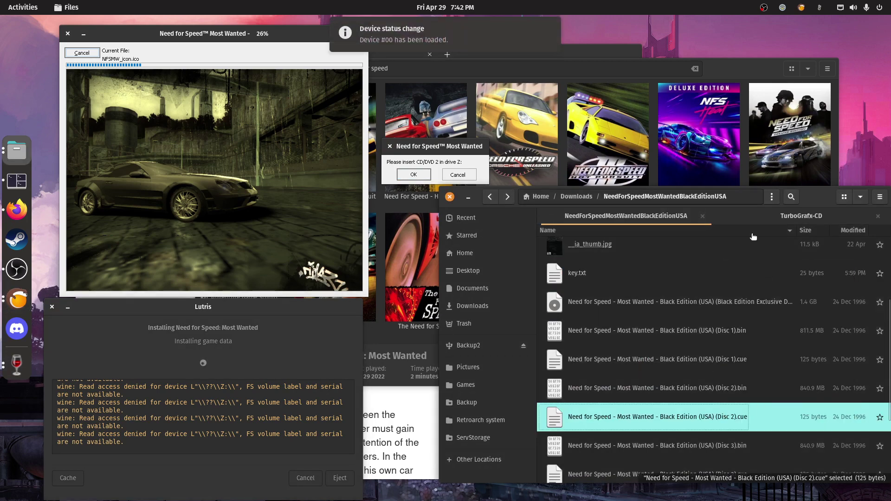
pyautogui.click(413, 175)
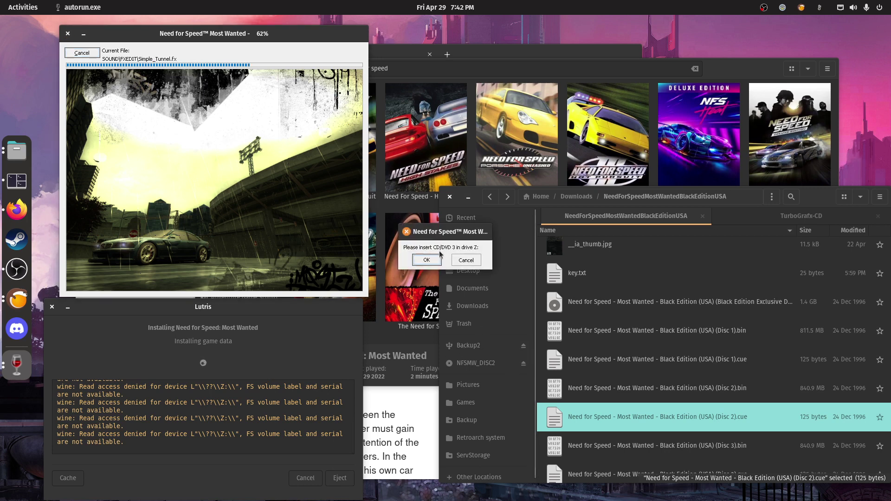
# Step: Replace the mounted image with the Disc 3 .cue file using CDEmu and confirm the installer's disc 3 prompt
pyautogui.click(295, 366)
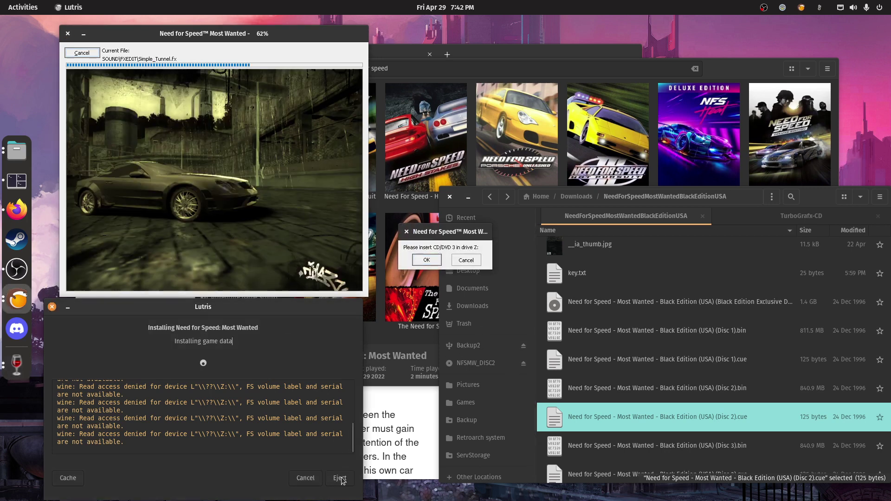
pyautogui.click(341, 478)
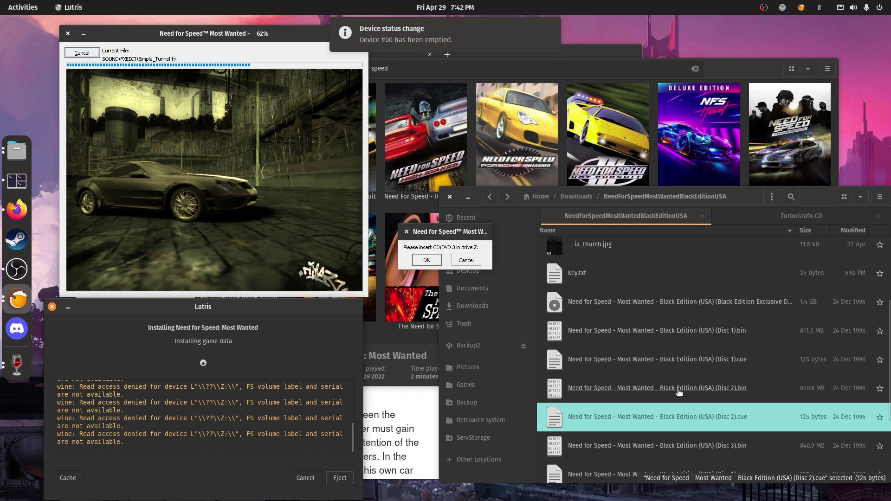
pyautogui.scroll(-1, 679, 392)
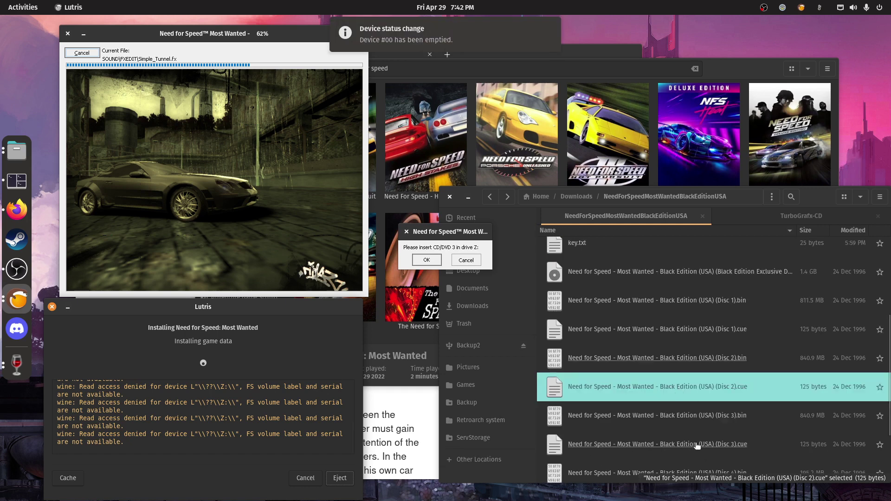
pyautogui.rightClick(697, 446)
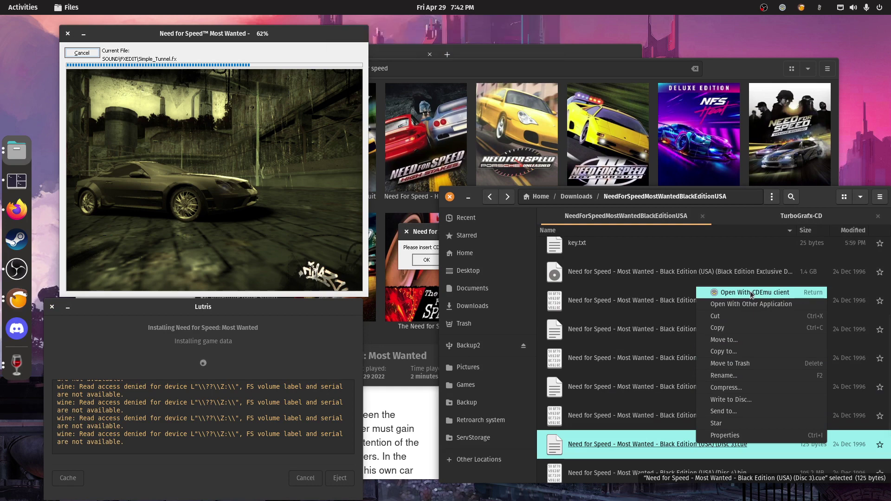
pyautogui.click(752, 293)
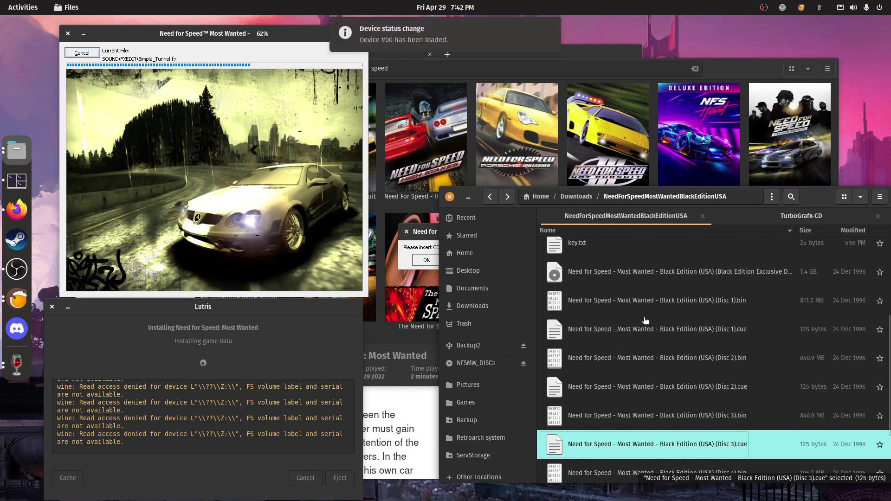
pyautogui.click(416, 246)
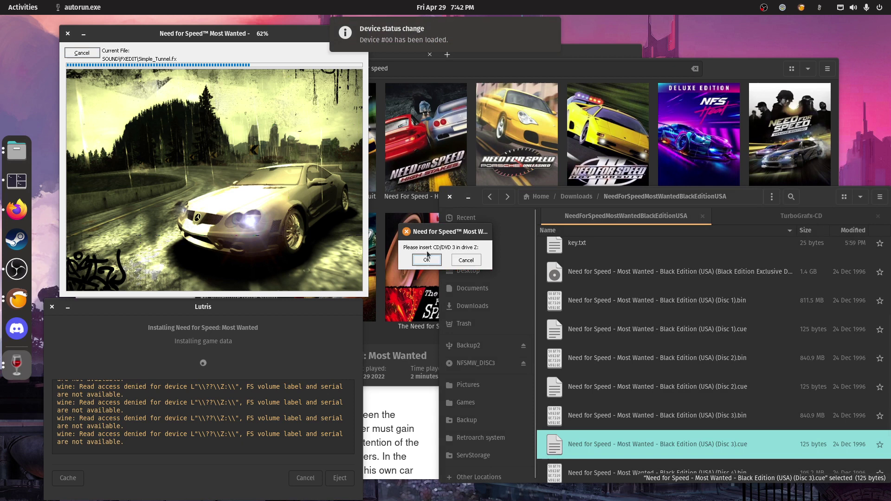
pyautogui.click(428, 261)
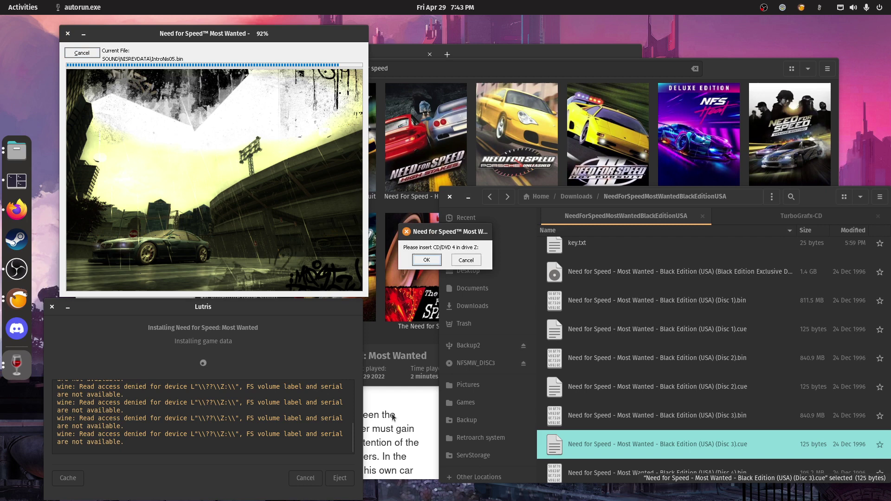
# Step: Eject disc 3, mount the Disc 4 .cue file with CDEmu and confirm the installer's disc 4 prompt
pyautogui.scroll(-2, 556, 339)
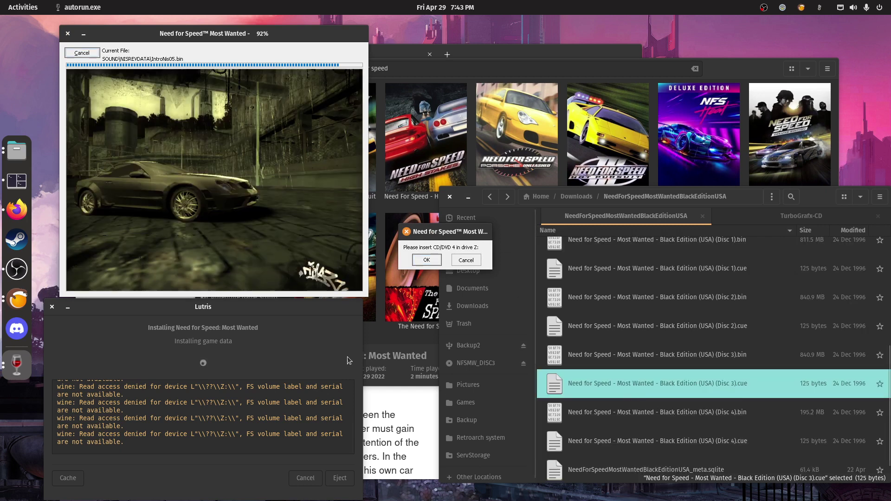
pyautogui.click(342, 479)
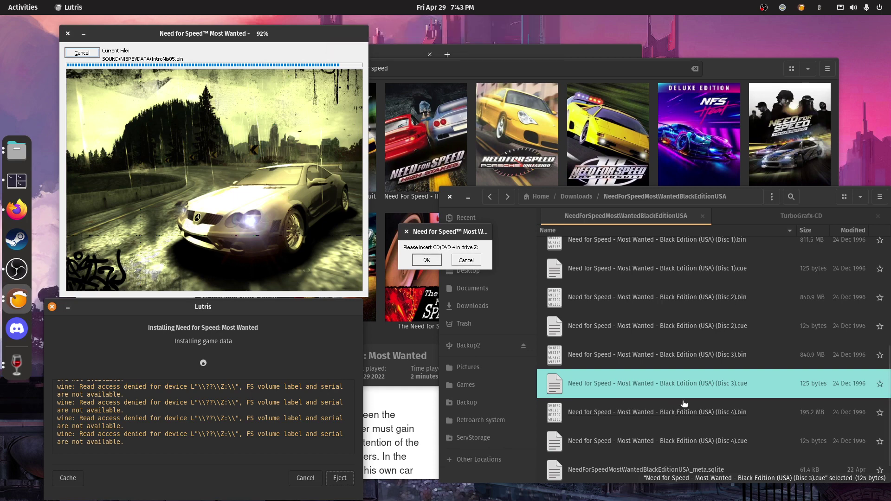
pyautogui.rightClick(689, 440)
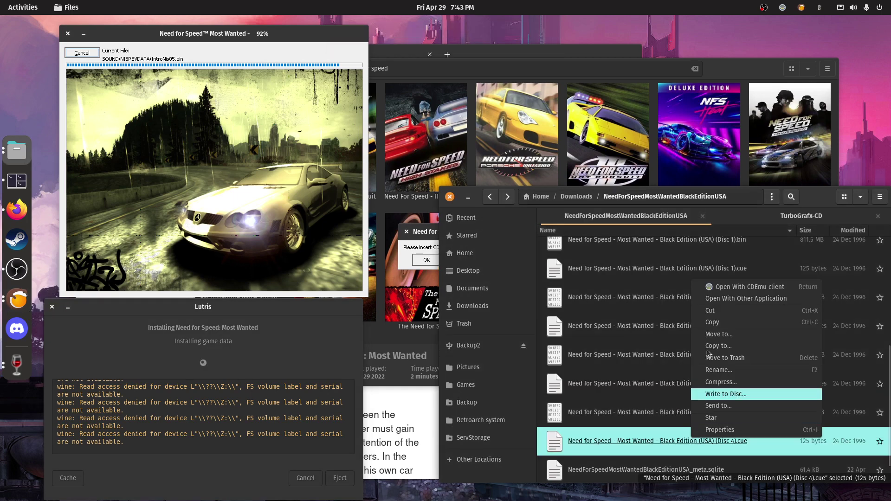
pyautogui.click(746, 289)
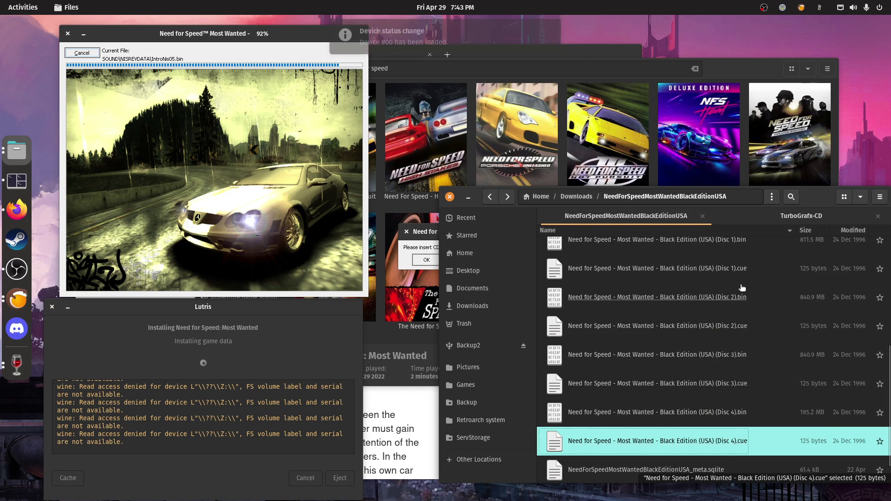
pyautogui.click(432, 247)
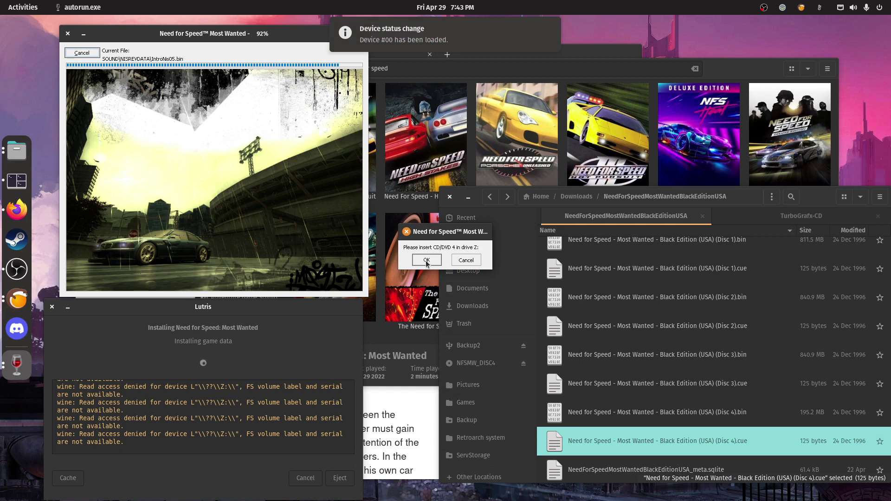
pyautogui.click(427, 261)
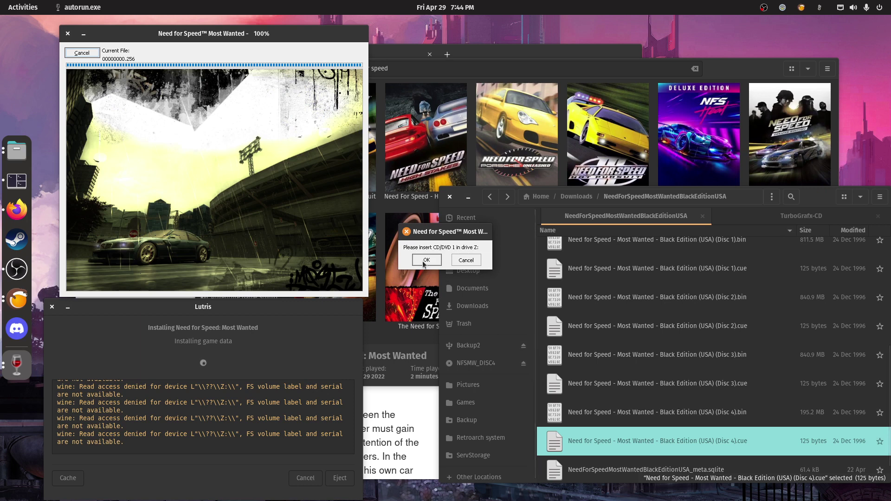
# Step: Eject disc 4, mount the Disc 1 .cue file again with CDEmu and confirm the installer's disc 1 prompt
pyautogui.click(320, 460)
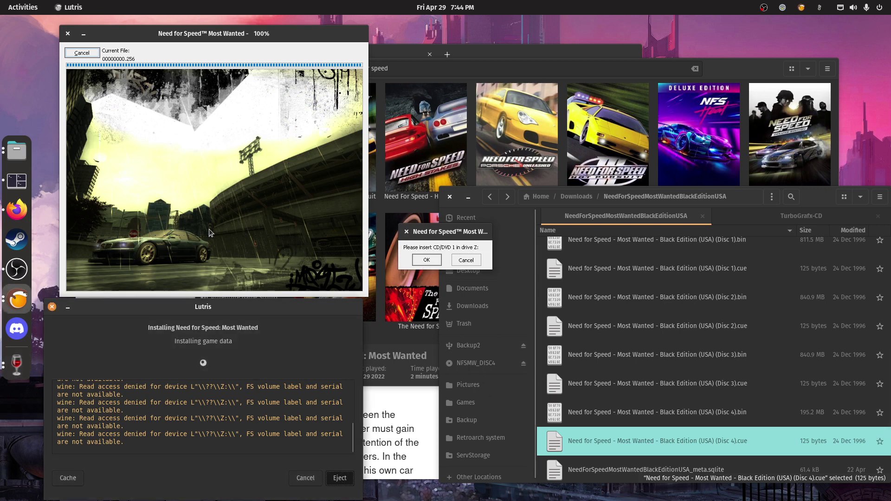
pyautogui.click(339, 478)
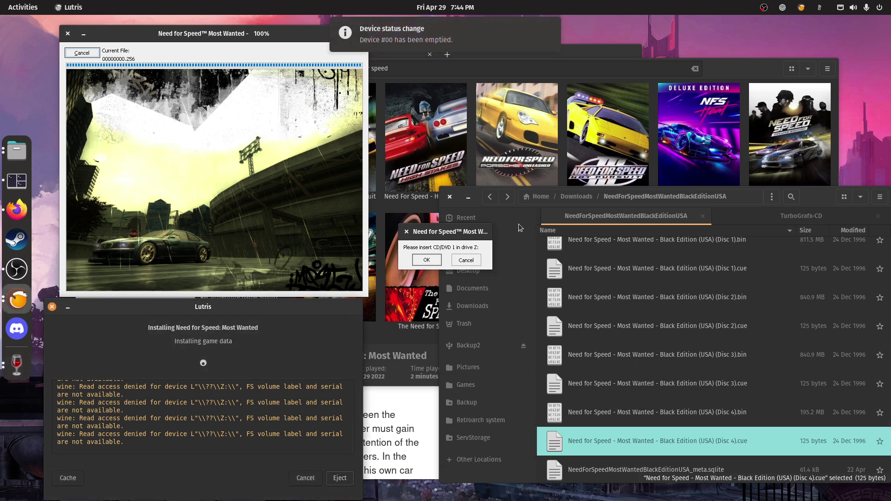
pyautogui.scroll(1, 687, 371)
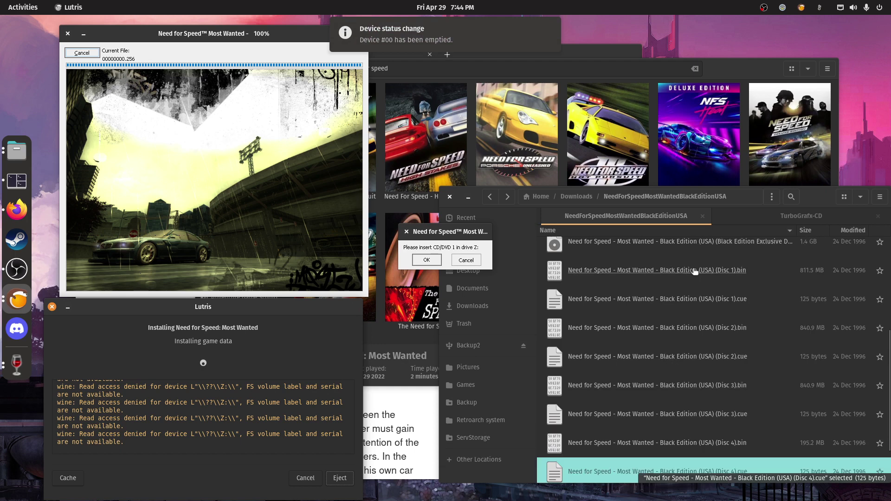
pyautogui.rightClick(714, 302)
pyautogui.click(752, 313)
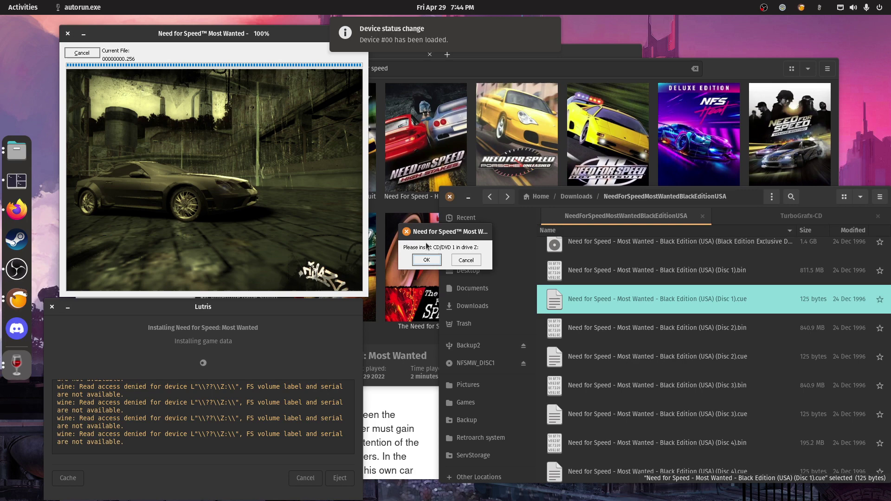
pyautogui.click(427, 258)
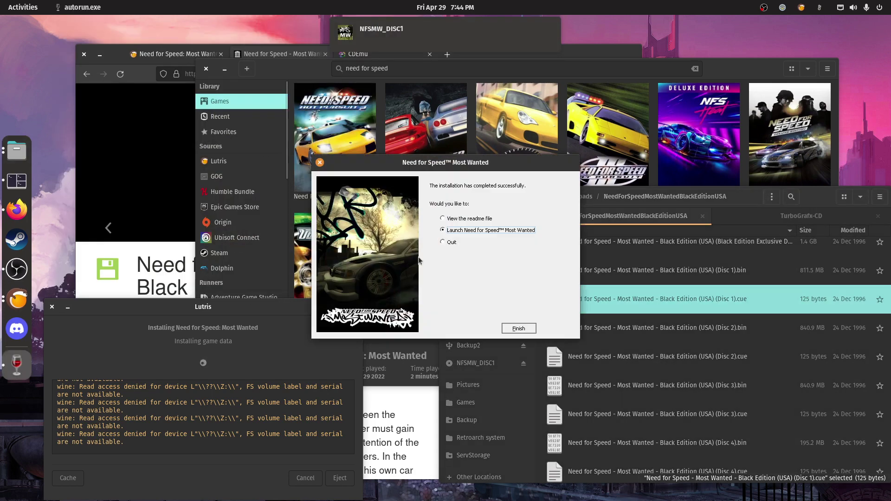
# Step: Finish the game's setup with the Quit option and launch Need for Speed: Most Wanted from the Lutris installer window
pyautogui.click(445, 245)
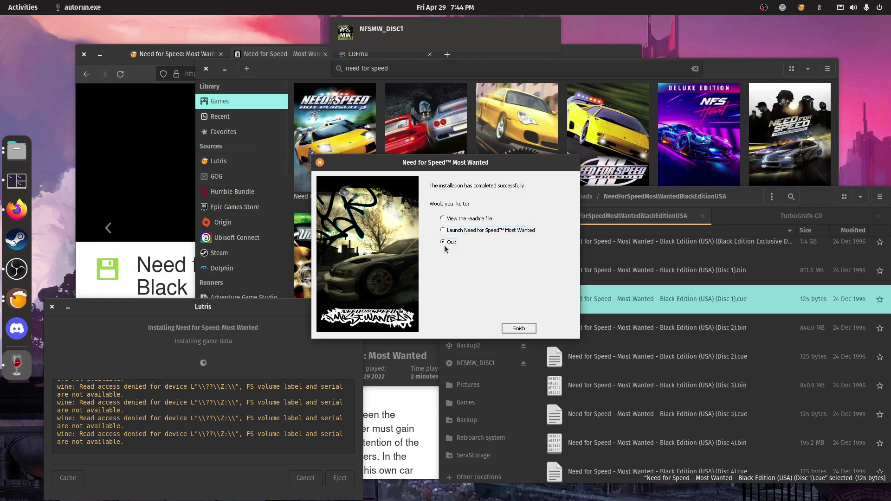
pyautogui.click(510, 331)
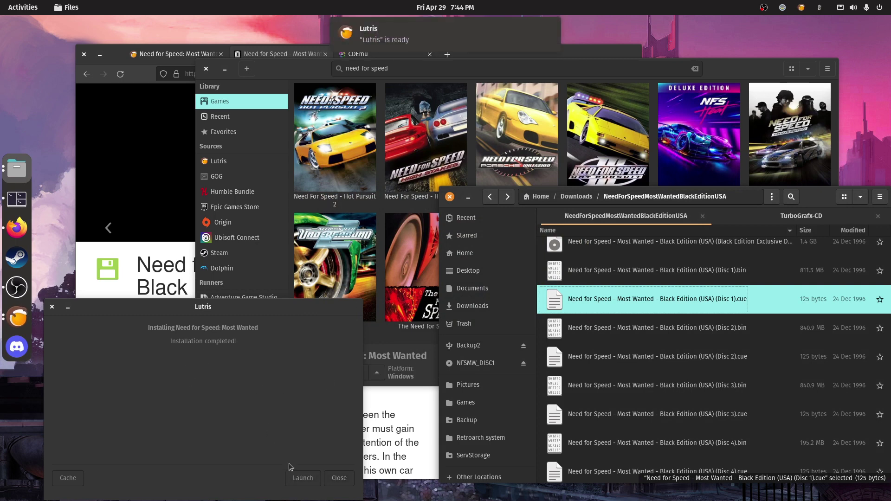
pyautogui.click(303, 478)
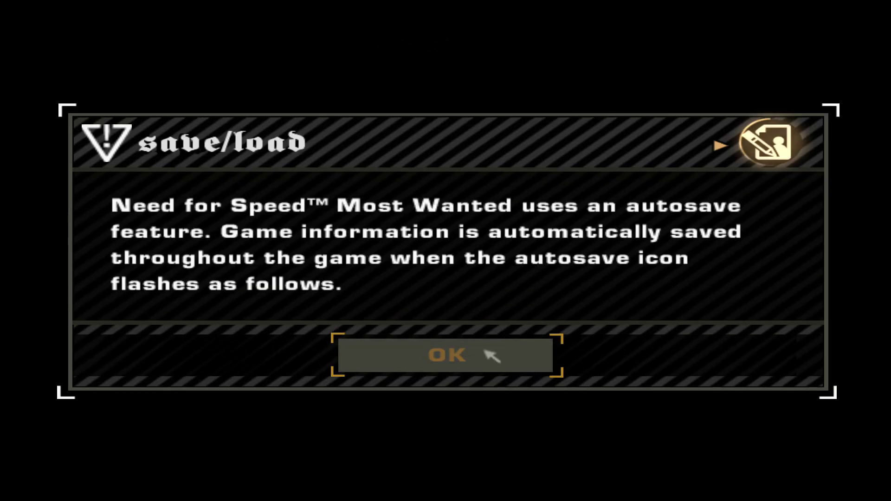
# Step: Acknowledge both autosave notices and agree to save the alias NAME
pyautogui.click(443, 346)
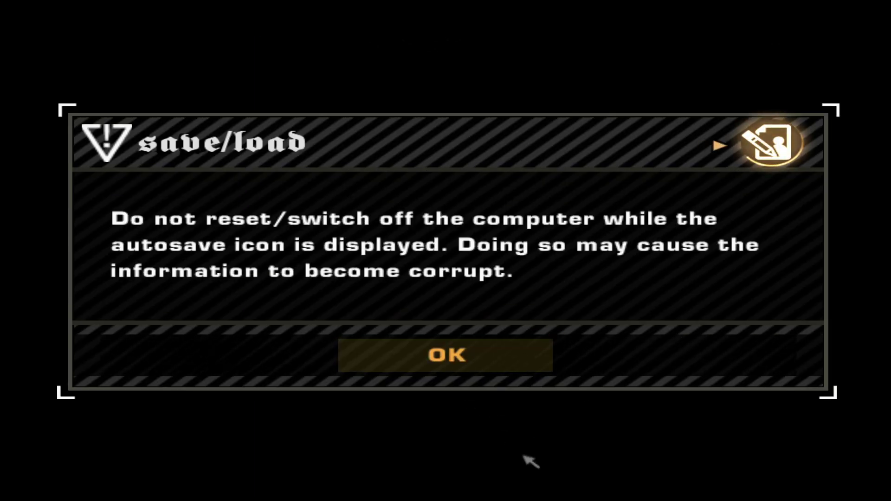
pyautogui.click(508, 355)
pyautogui.click(485, 343)
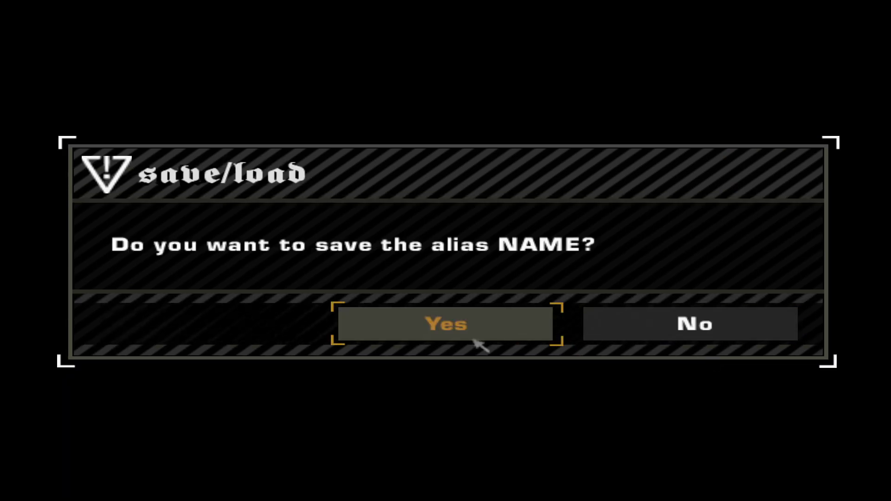
pyautogui.click(473, 341)
pyautogui.click(449, 333)
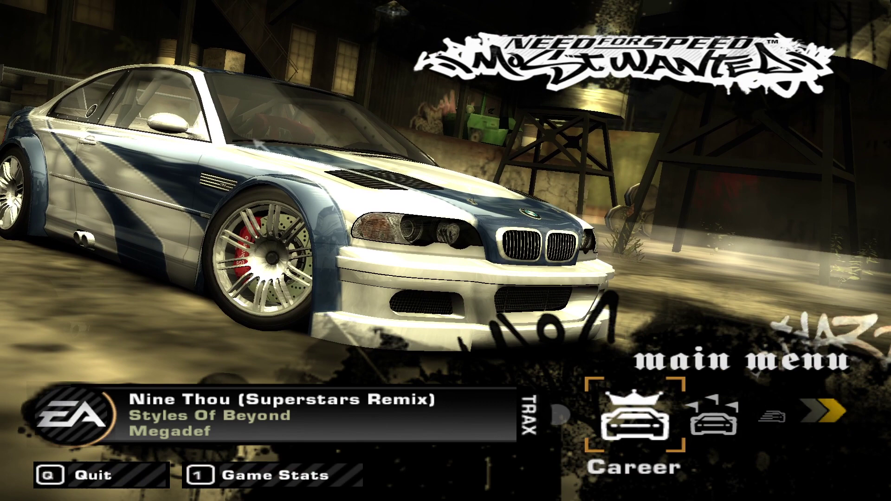
# Step: Examine the Video settings in the game's Options, including level of detail and resolution, and return to the main menu
pyautogui.click(824, 419)
pyautogui.click(825, 421)
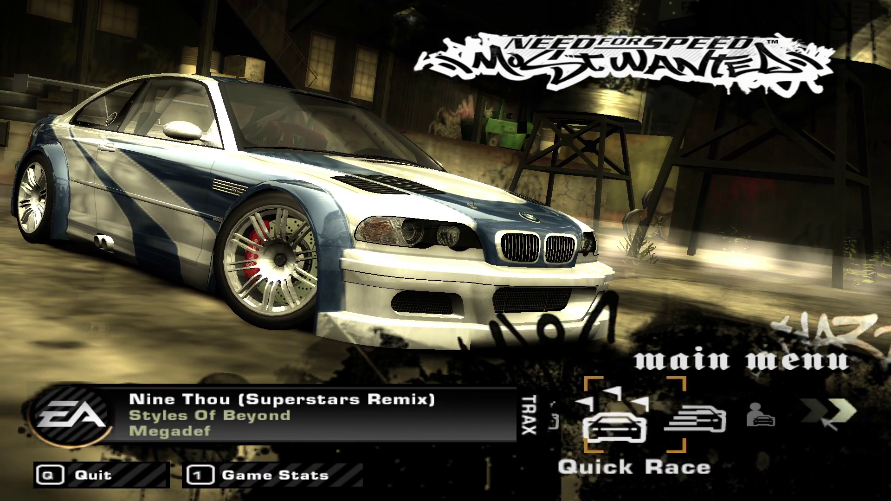
pyautogui.click(825, 421)
pyautogui.click(825, 420)
pyautogui.click(826, 421)
pyautogui.click(826, 421)
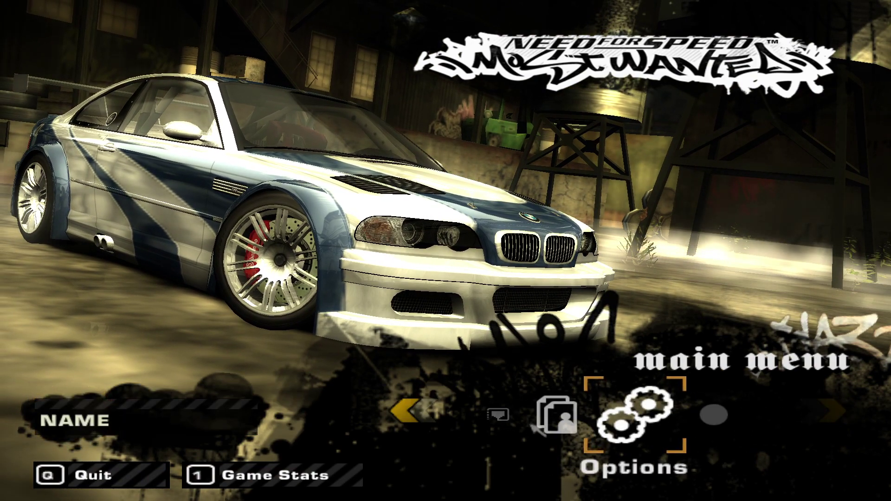
pyautogui.click(636, 411)
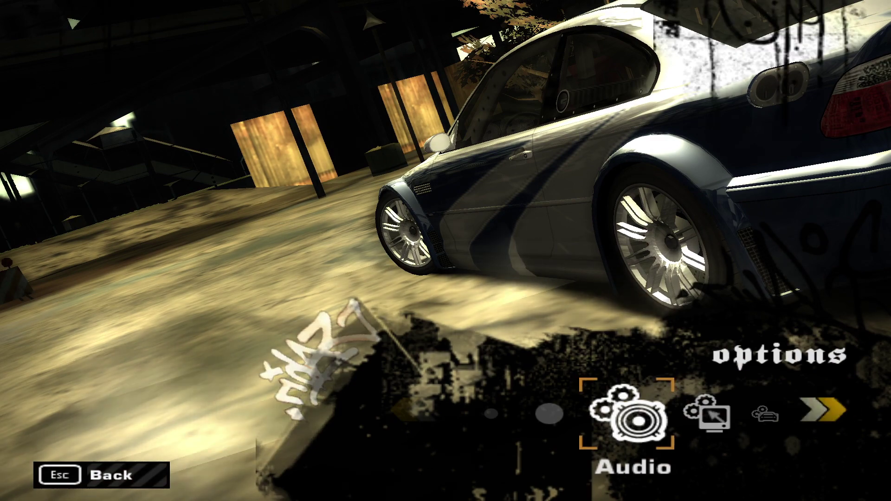
pyautogui.press('Right')
pyautogui.press('Return')
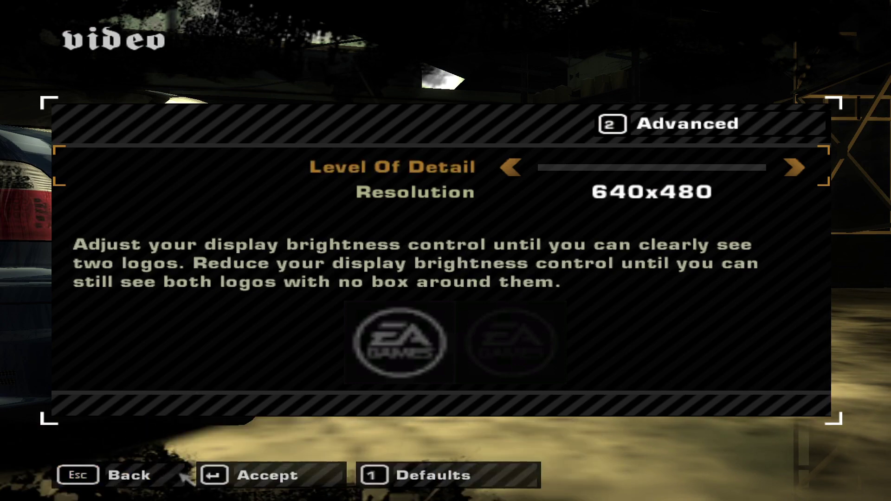
pyautogui.press('Escape')
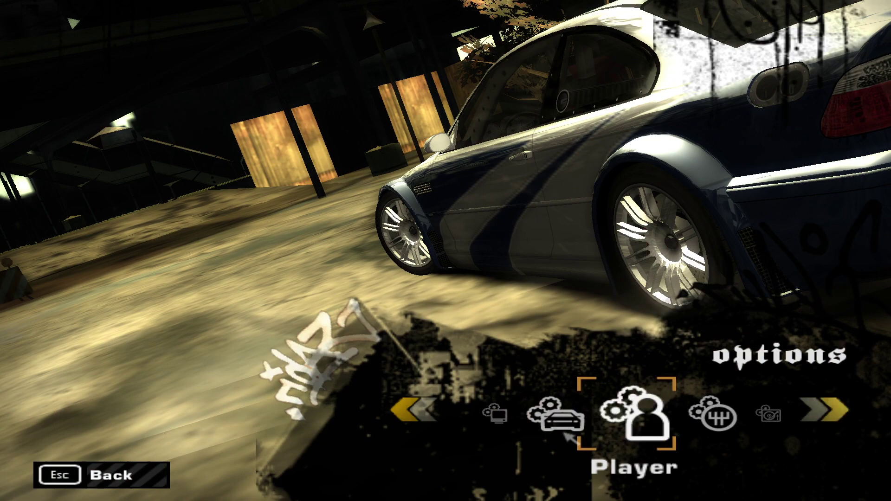
pyautogui.press('Escape')
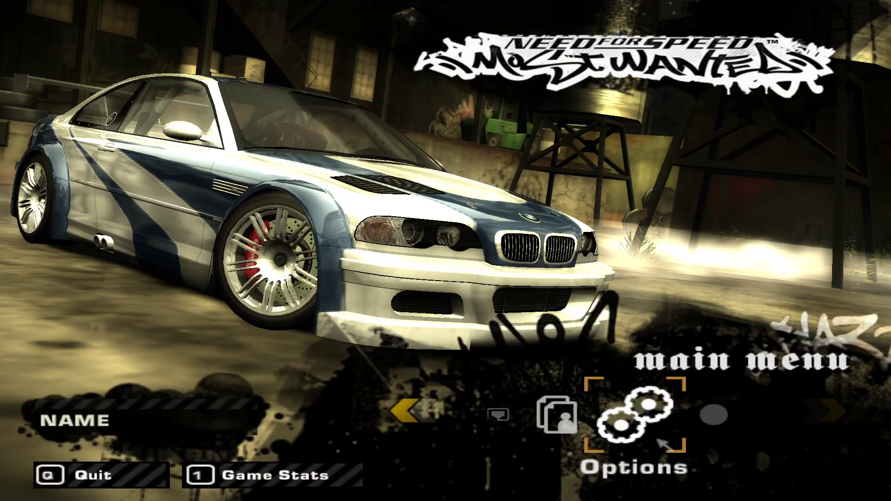
# Step: Quit Need for Speed: Most Wanted from its main menu and return to the desktop
pyautogui.press('Escape')
pyautogui.press('Left')
pyautogui.press('Return')
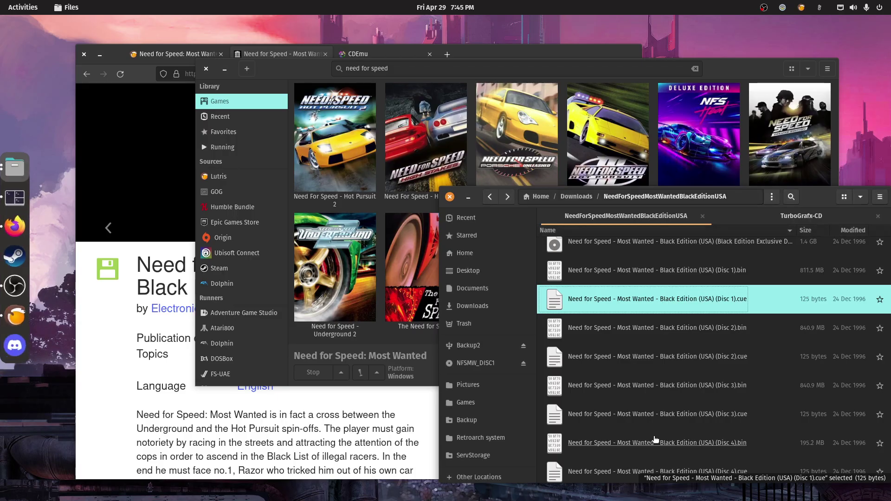
# Step: Rearrange the Lutris and file manager windows, and eject the mounted NFSMW_DISC1 disc
pyautogui.click(728, 71)
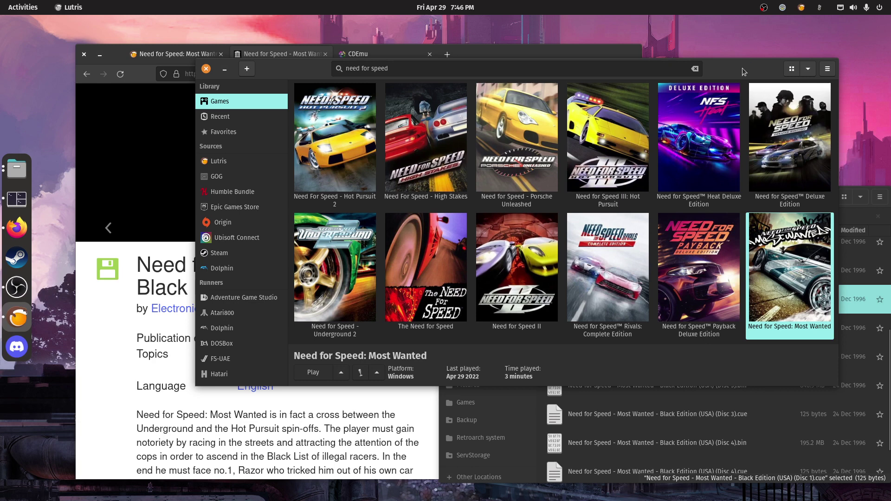
pyautogui.moveTo(742, 68); pyautogui.dragTo(606, 71)
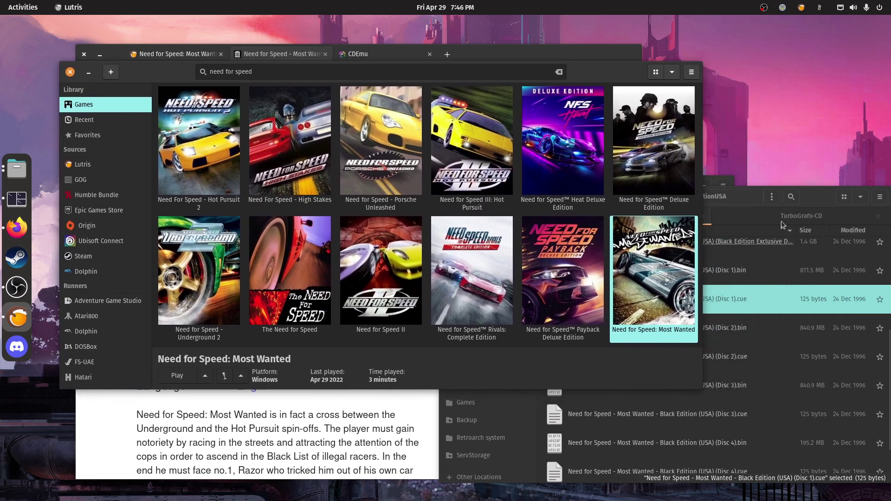
pyautogui.moveTo(810, 199); pyautogui.dragTo(767, 184)
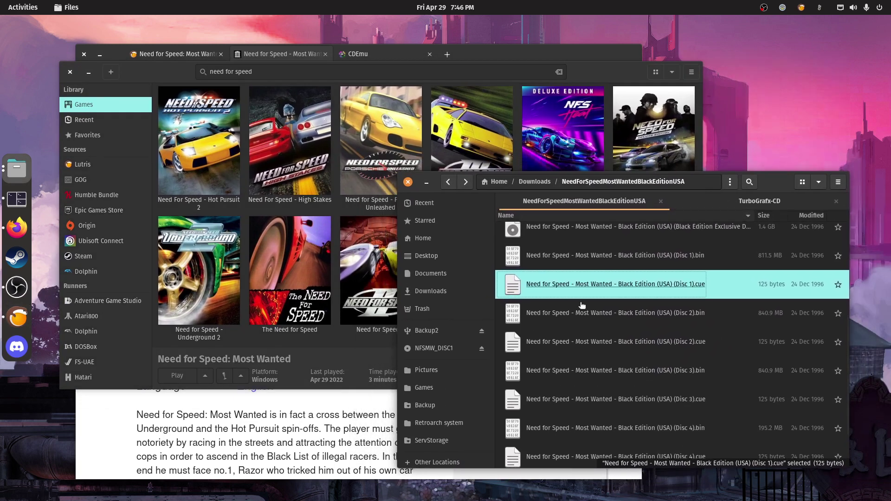
pyautogui.click(482, 349)
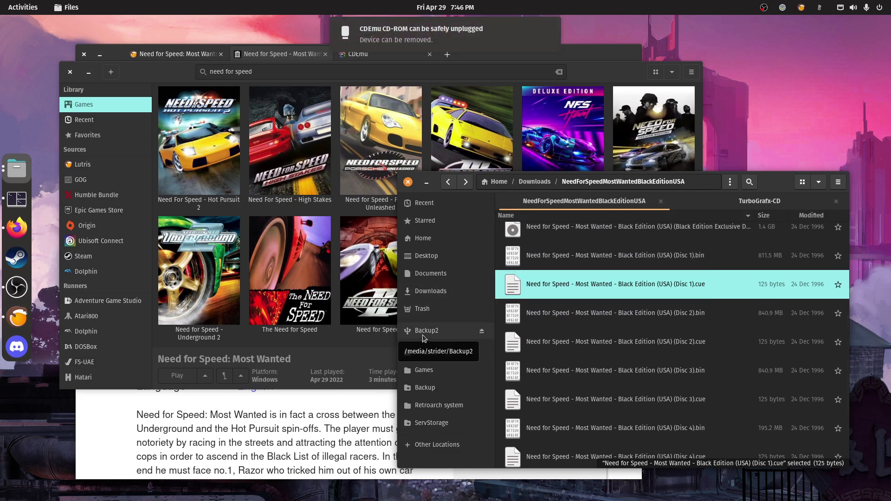
# Step: Open the Strider Hiryuu (Japan) folder in TurboGrafx-CD and mount Strider Hiryuu (Japan).cue with the CDEmu client
pyautogui.click(753, 203)
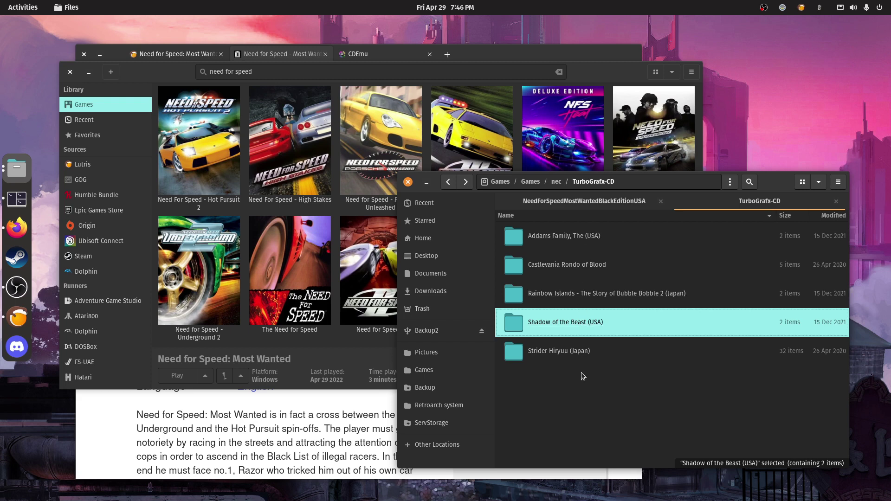
pyautogui.click(567, 352)
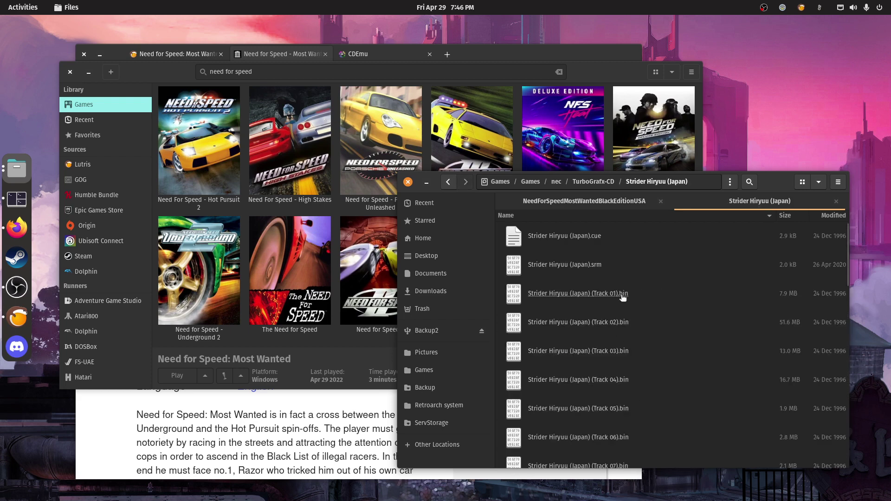
pyautogui.rightClick(587, 239)
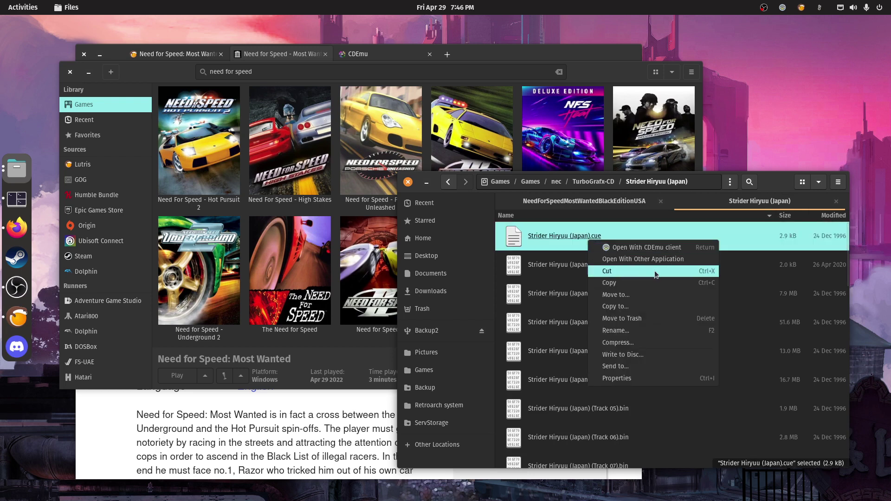
pyautogui.click(655, 249)
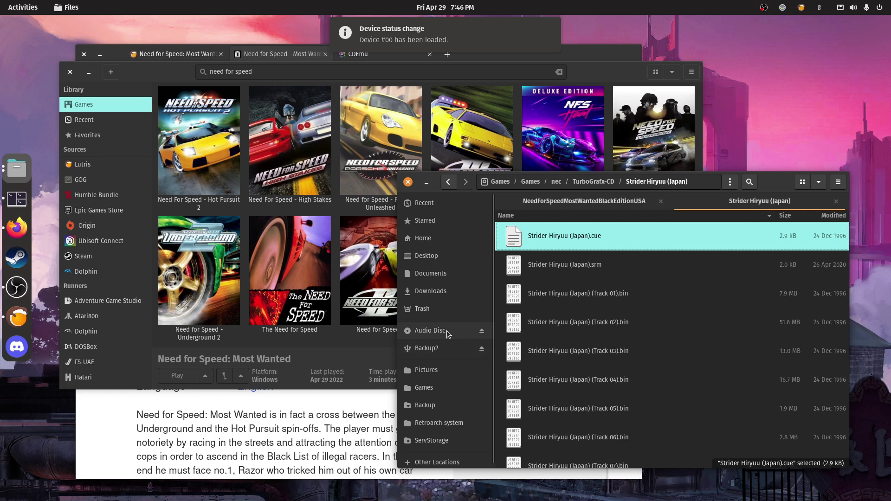
# Step: Open the mounted Strider Hiryuu audio disc in Rhythmbox, play track 7 briefly, pause it and close the player
pyautogui.click(427, 333)
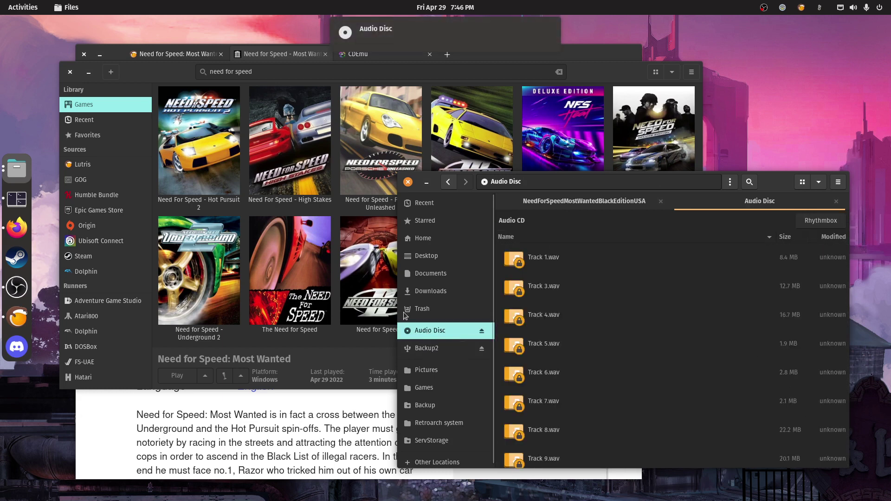
pyautogui.click(821, 221)
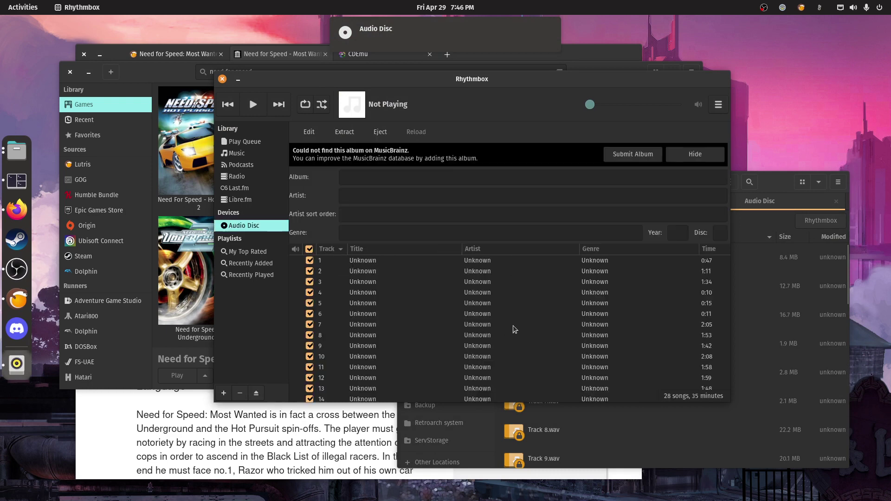
pyautogui.click(354, 327)
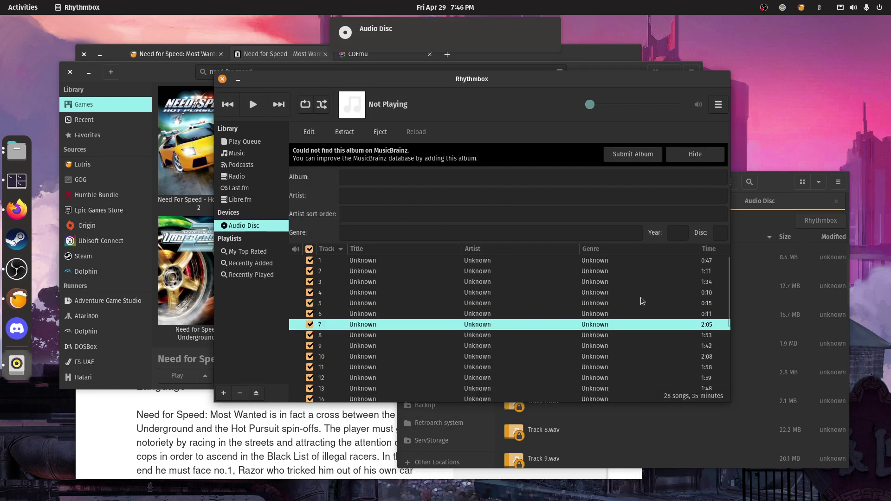
pyautogui.click(402, 327)
pyautogui.doubleClick(340, 327)
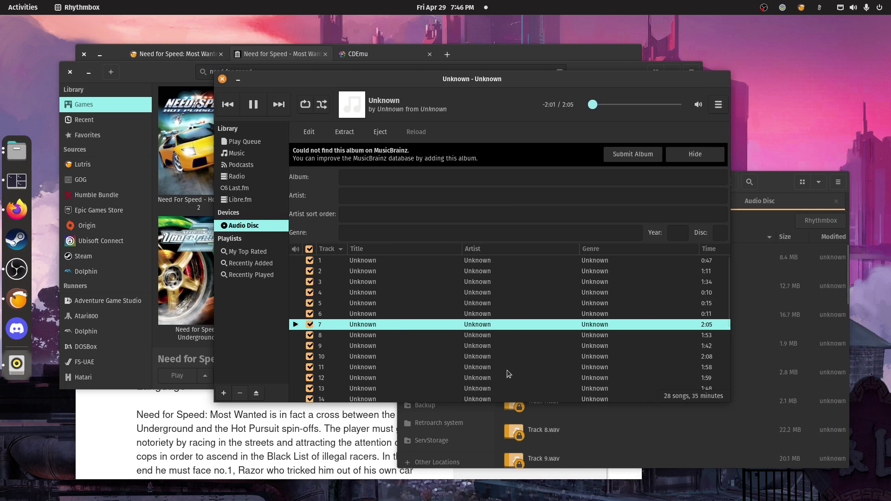
pyautogui.click(253, 106)
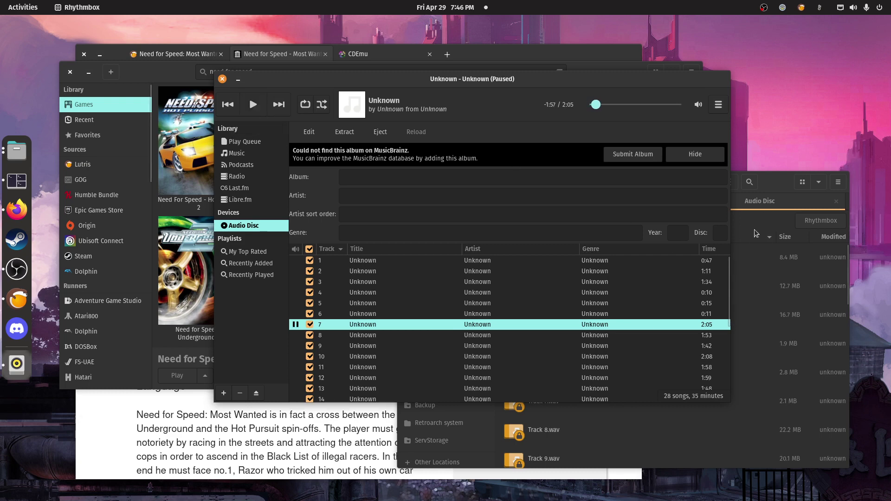
pyautogui.moveTo(761, 181); pyautogui.dragTo(770, 170)
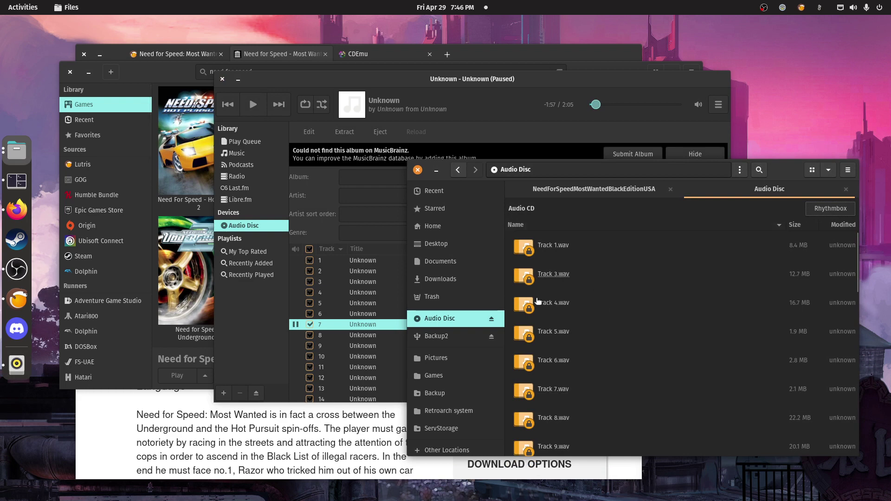
pyautogui.click(266, 82)
pyautogui.click(222, 79)
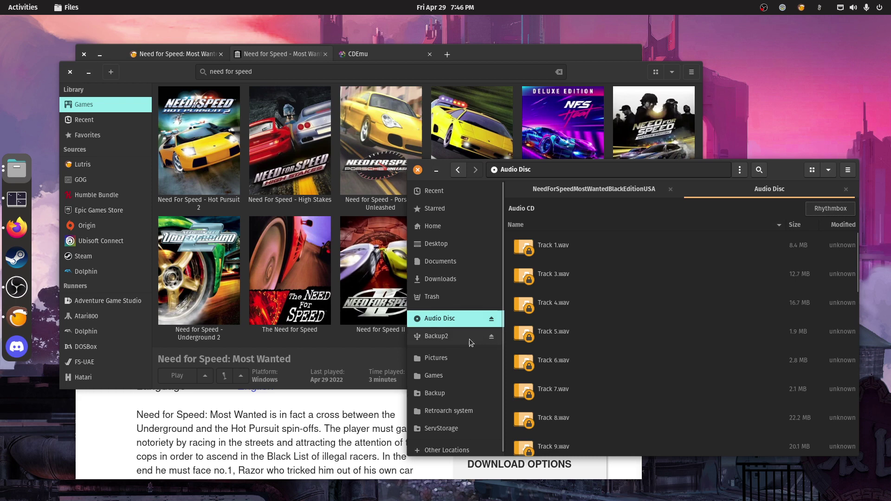
# Step: Try to mount dracula_X.cue from the Castlevania Rondo of Blood folder with CDEmu without ejecting the current audio disc
pyautogui.click(457, 170)
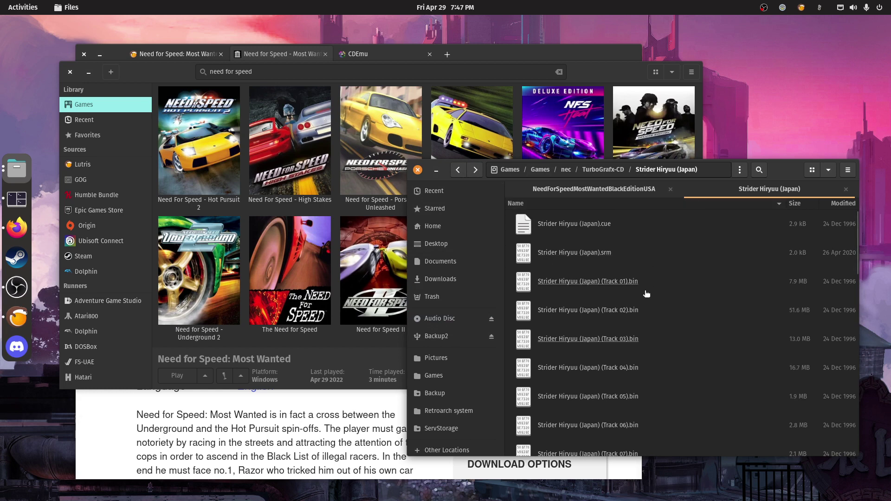
pyautogui.hotkey('alt', 'Up')
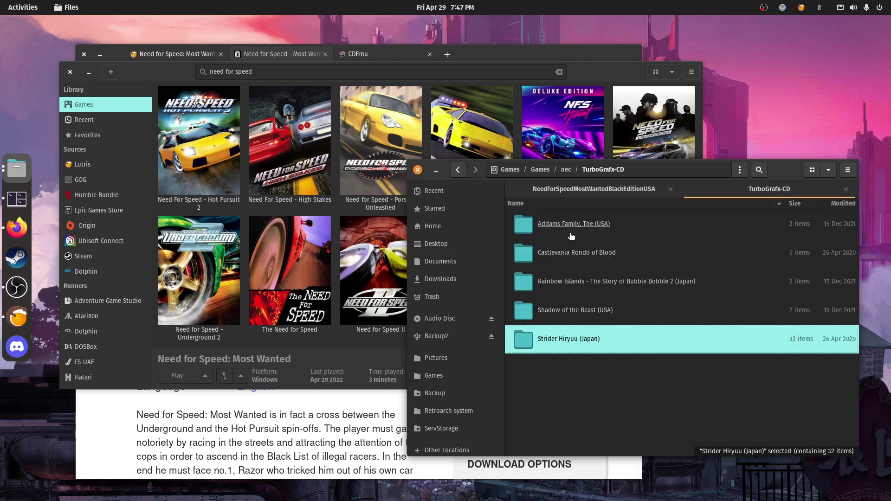
pyautogui.doubleClick(602, 254)
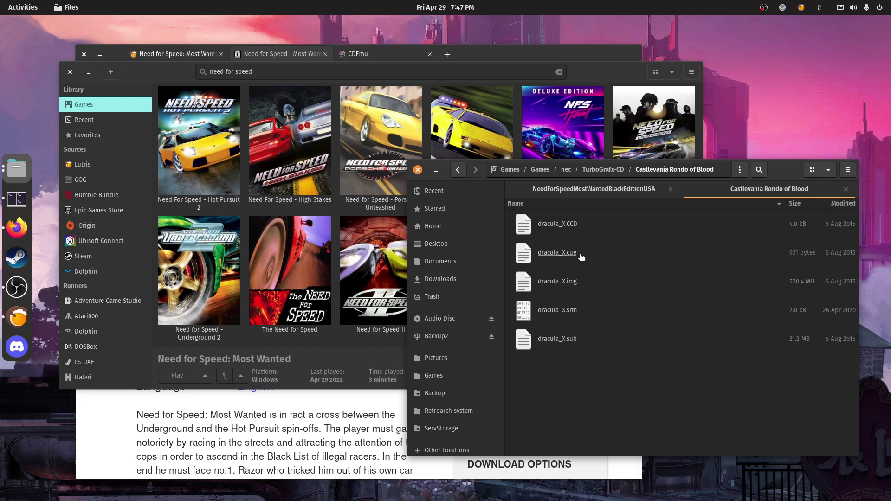
pyautogui.rightClick(562, 254)
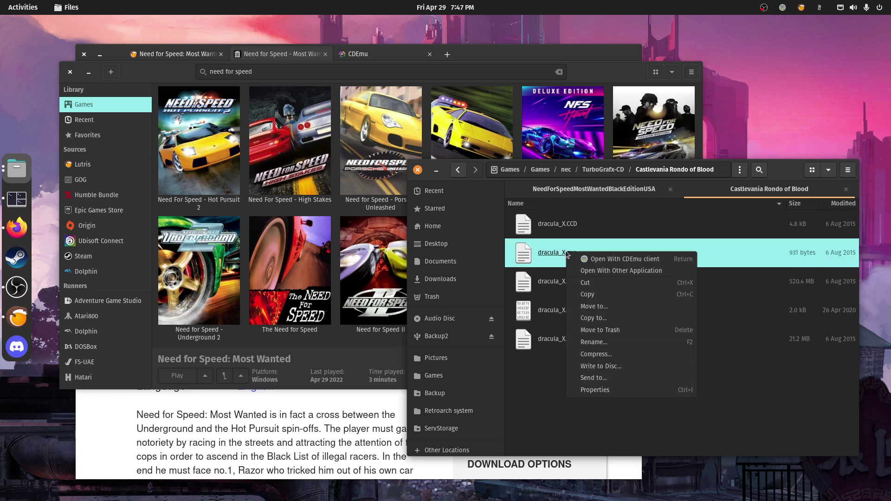
pyautogui.click(639, 261)
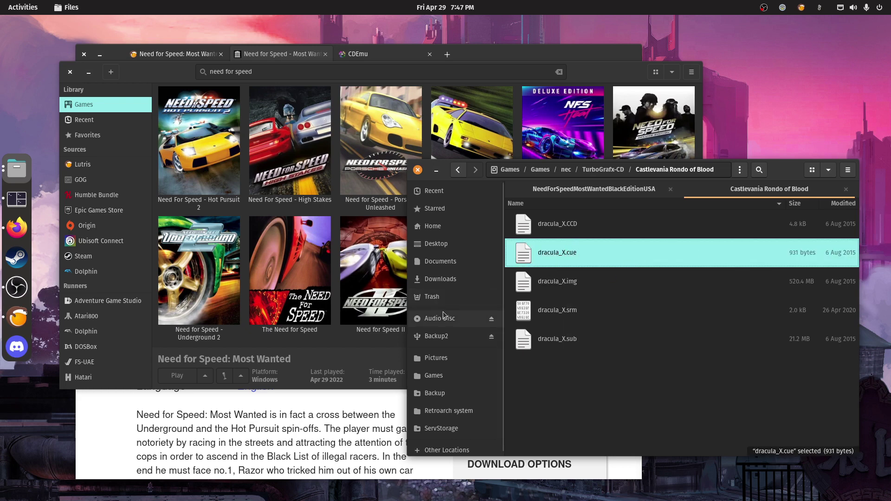
# Step: Check which audio disc is loaded by playing track 7 in Rhythmbox, and close the player
pyautogui.click(458, 323)
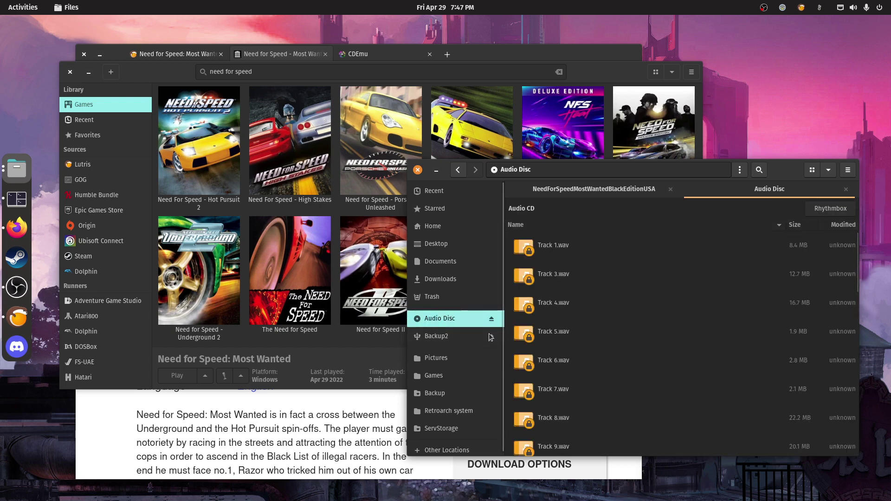
pyautogui.click(819, 210)
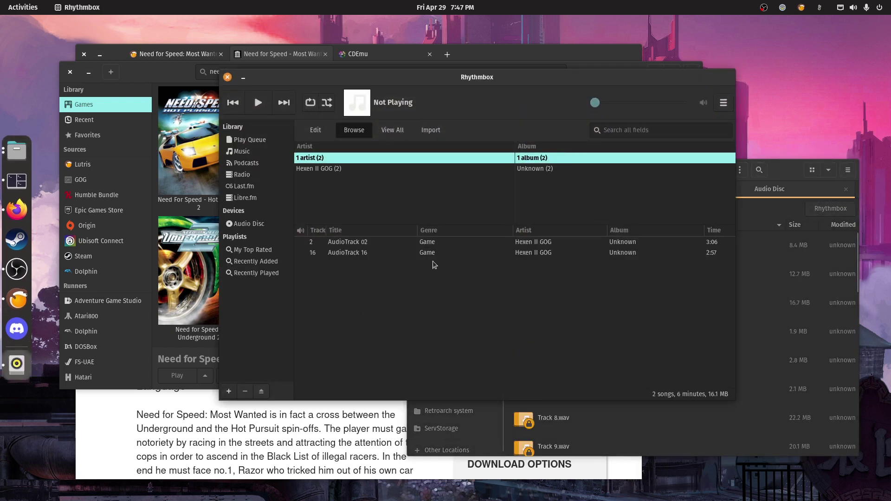
pyautogui.click(393, 292)
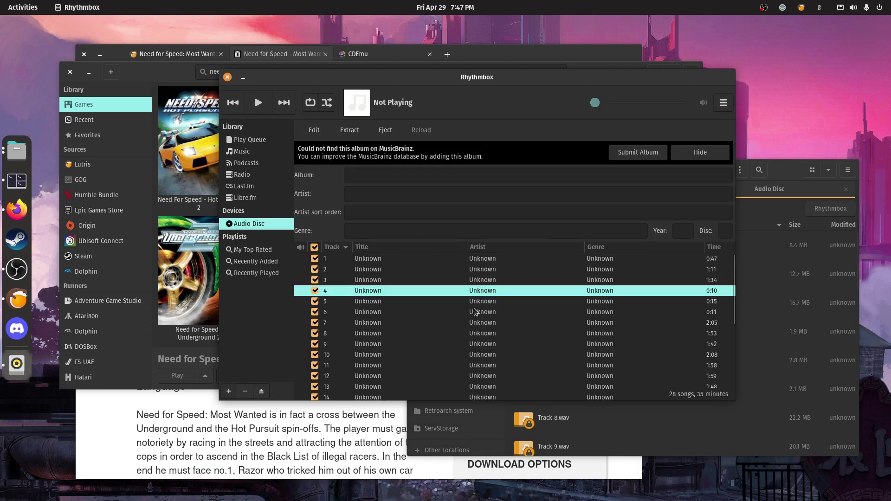
pyautogui.doubleClick(635, 327)
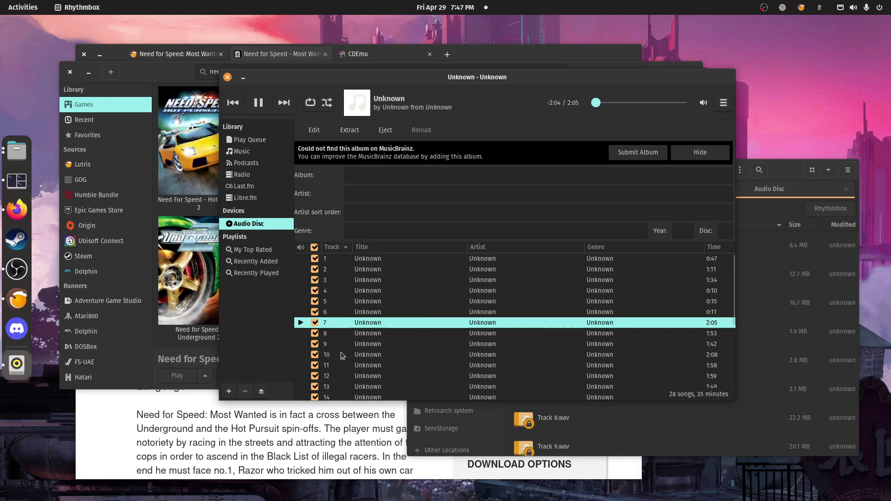
pyautogui.click(258, 104)
pyautogui.click(226, 77)
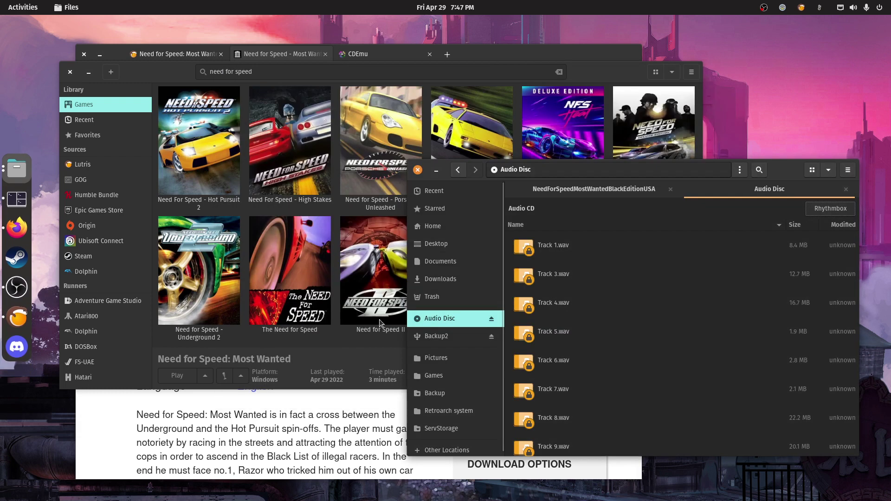
# Step: Eject the Audio Disc, return to the Castlevania Rondo of Blood folder and mount dracula_X.cue with the CDEmu client
pyautogui.click(491, 320)
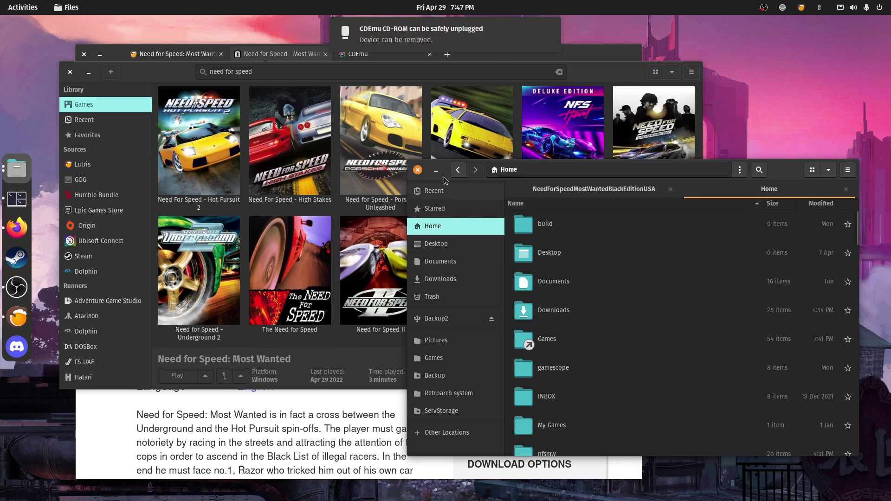
pyautogui.rightClick(456, 171)
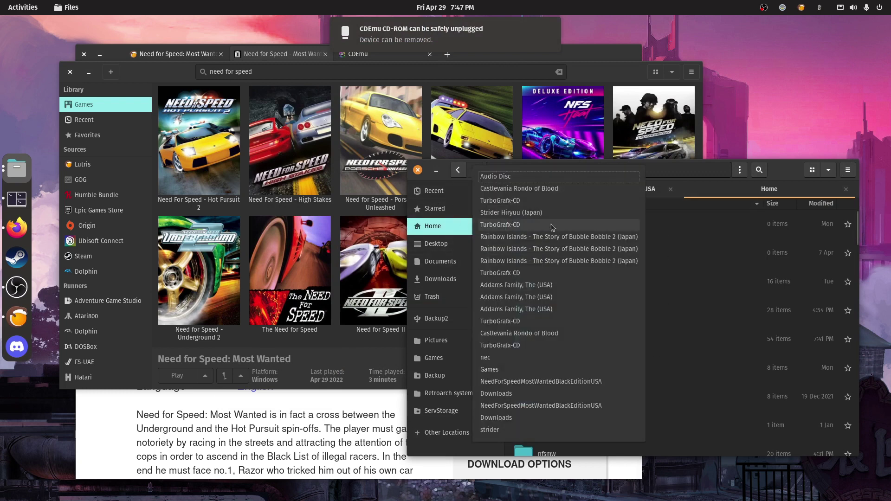
pyautogui.click(531, 201)
pyautogui.doubleClick(581, 253)
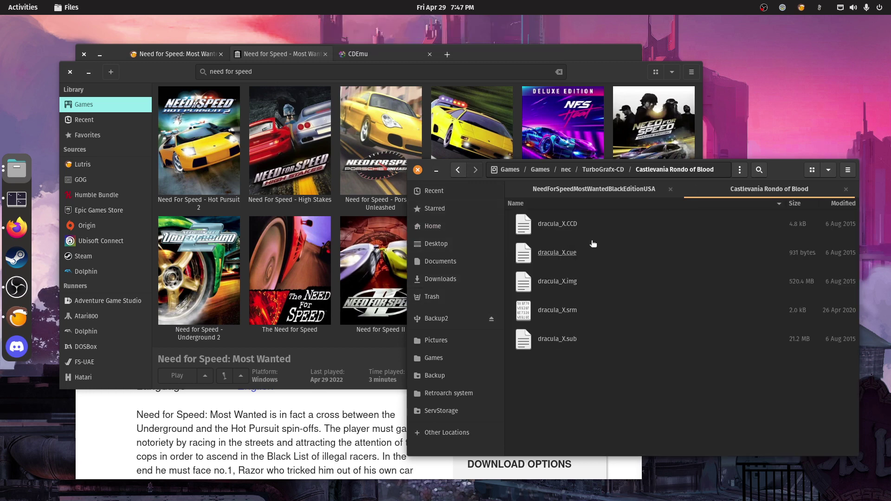
pyautogui.rightClick(583, 255)
pyautogui.click(642, 263)
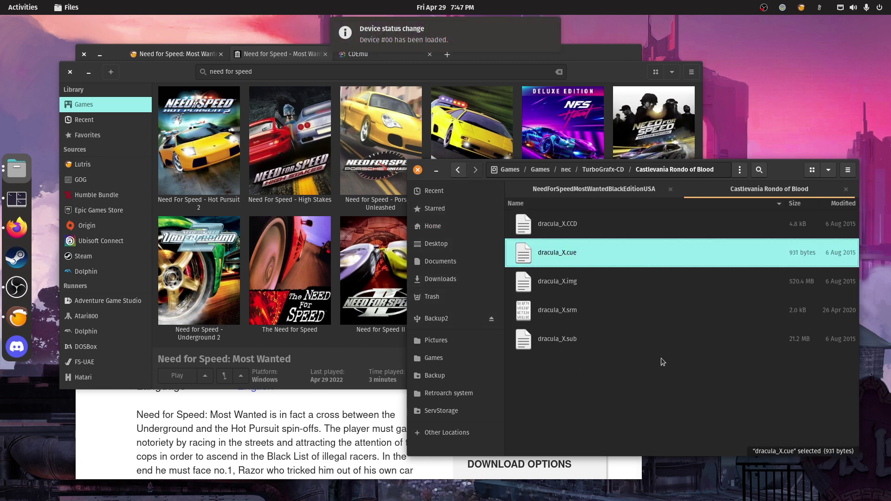
# Step: Play track 7 of the Castlevania audio disc in Rhythmbox, close the player and return to the Castlevania Rondo of Blood folder
pyautogui.click(437, 319)
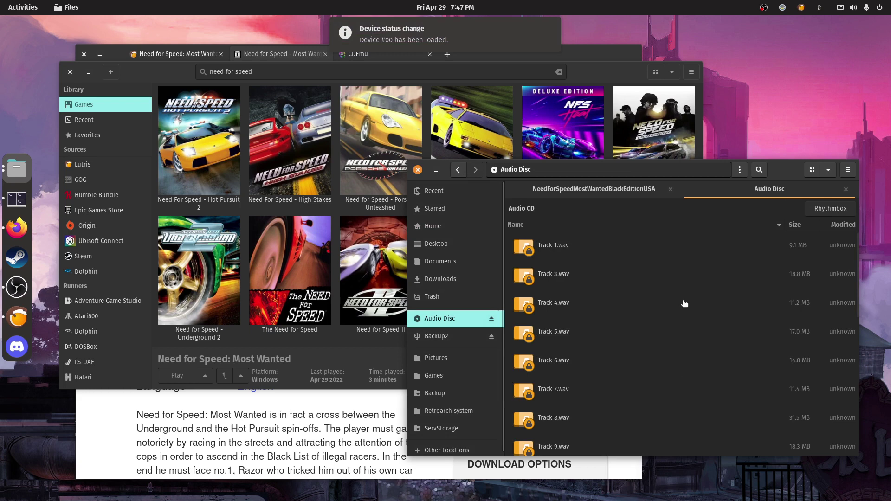
pyautogui.click(810, 213)
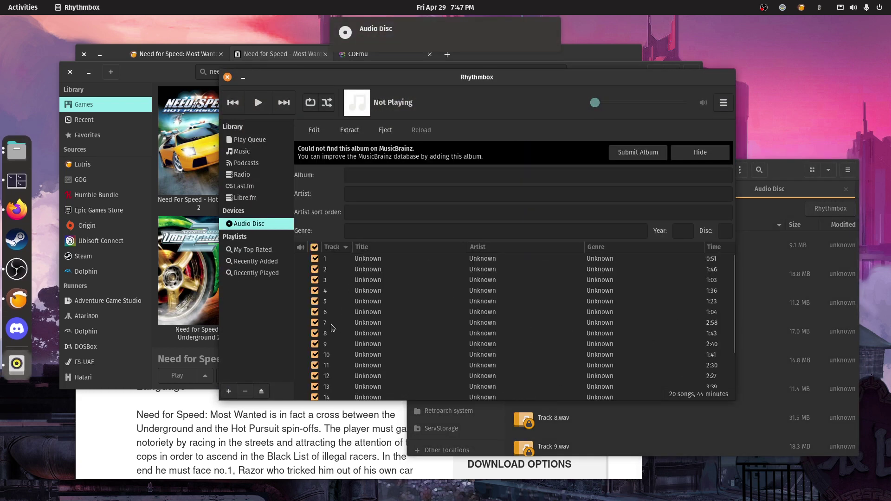
pyautogui.doubleClick(331, 324)
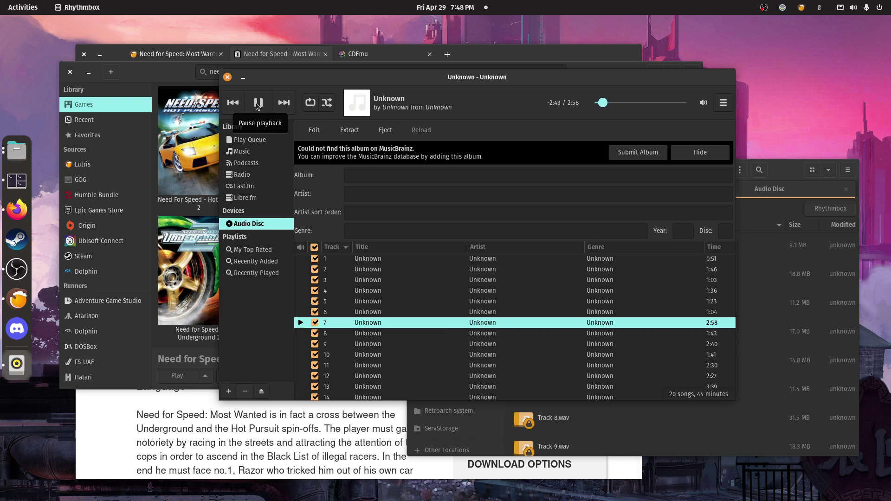
pyautogui.click(257, 103)
pyautogui.click(228, 77)
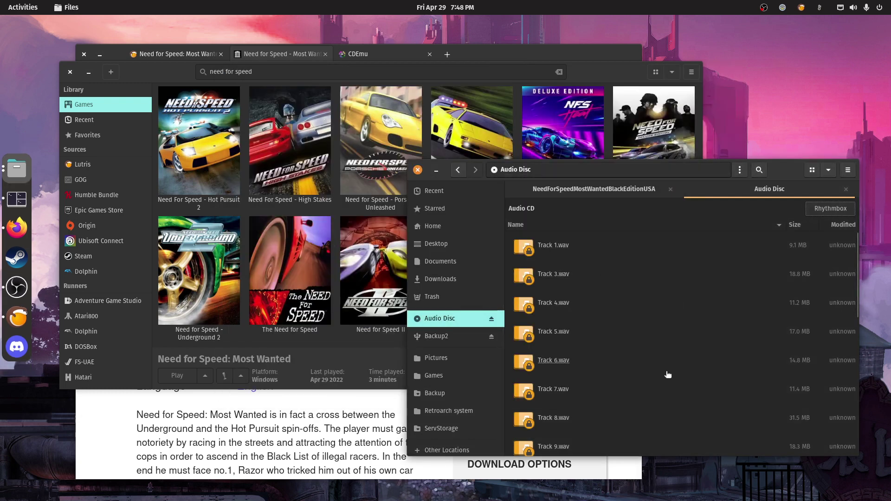
pyautogui.click(458, 170)
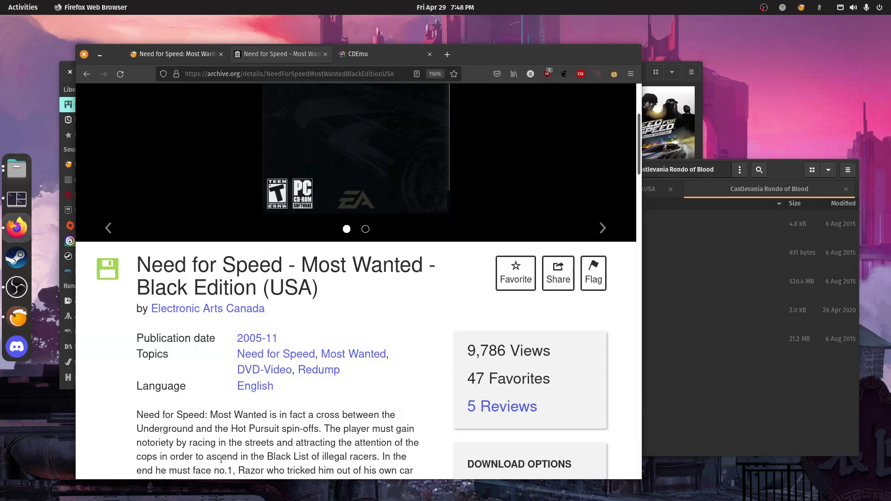
# Step: Switch to Firefox and show the gCDEmu GTK client page of the CDEmu website
pyautogui.click(348, 56)
pyautogui.click(348, 55)
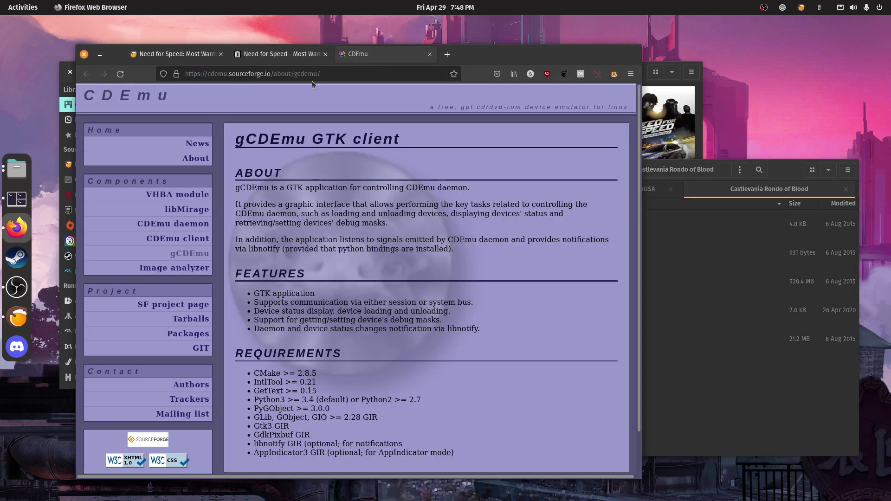